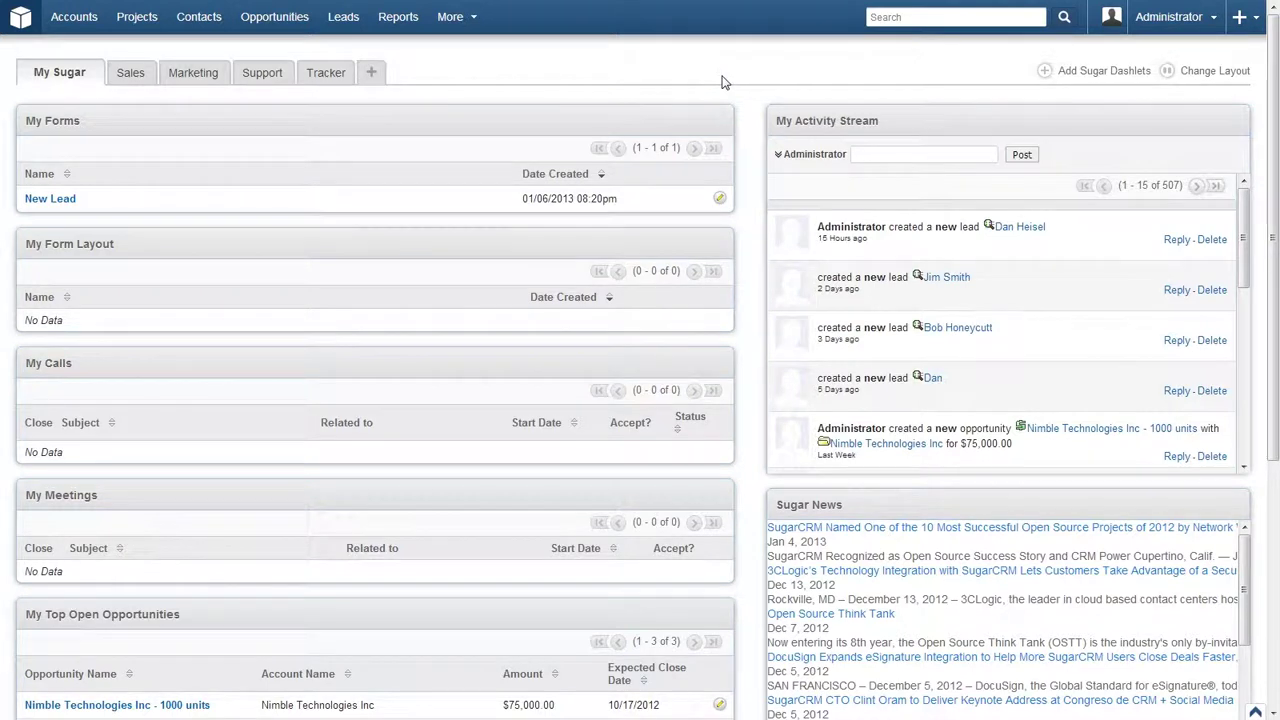
Step: Open the Module Loader from the administration page's developer tools
click(1167, 15)
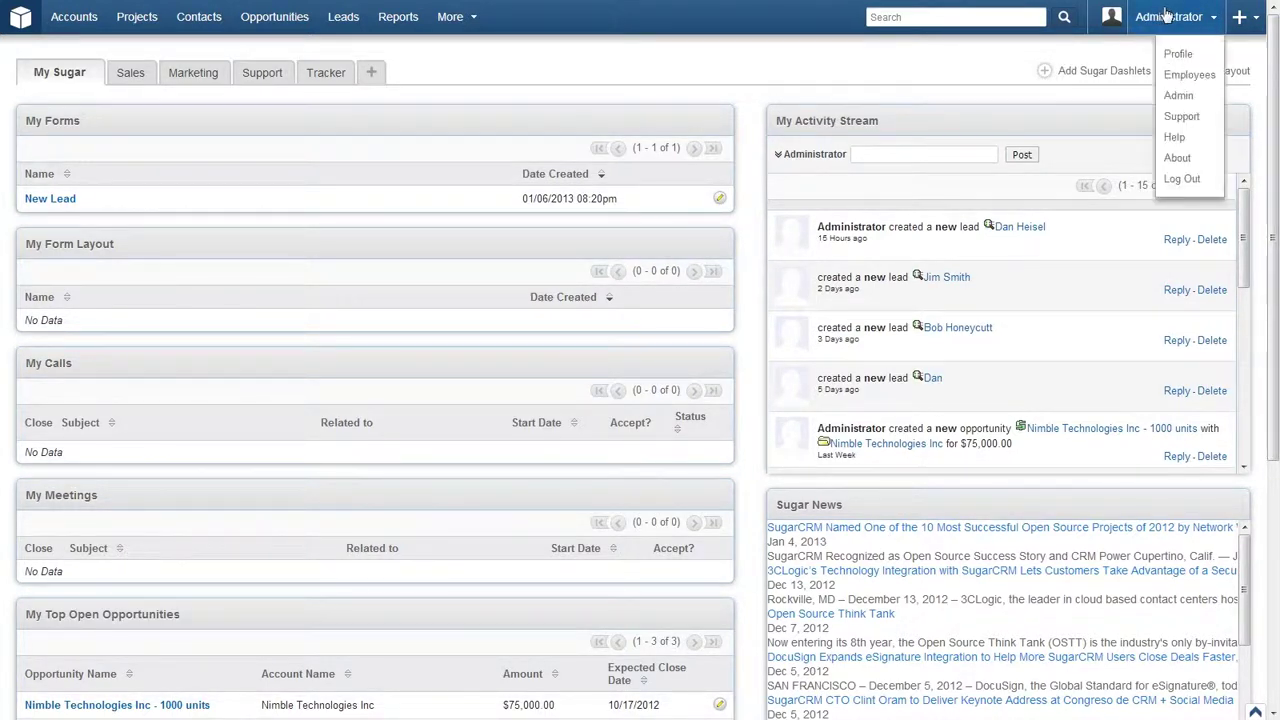
click(1179, 95)
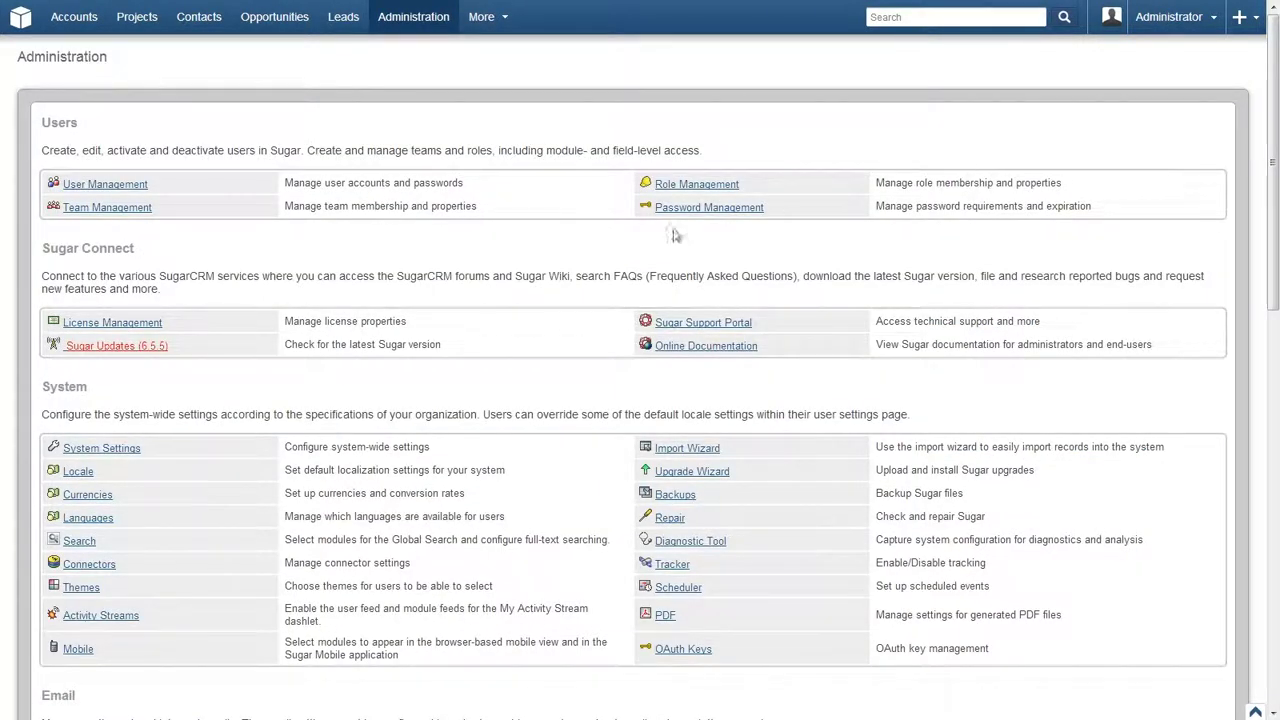
scroll(490, 262, down, 5)
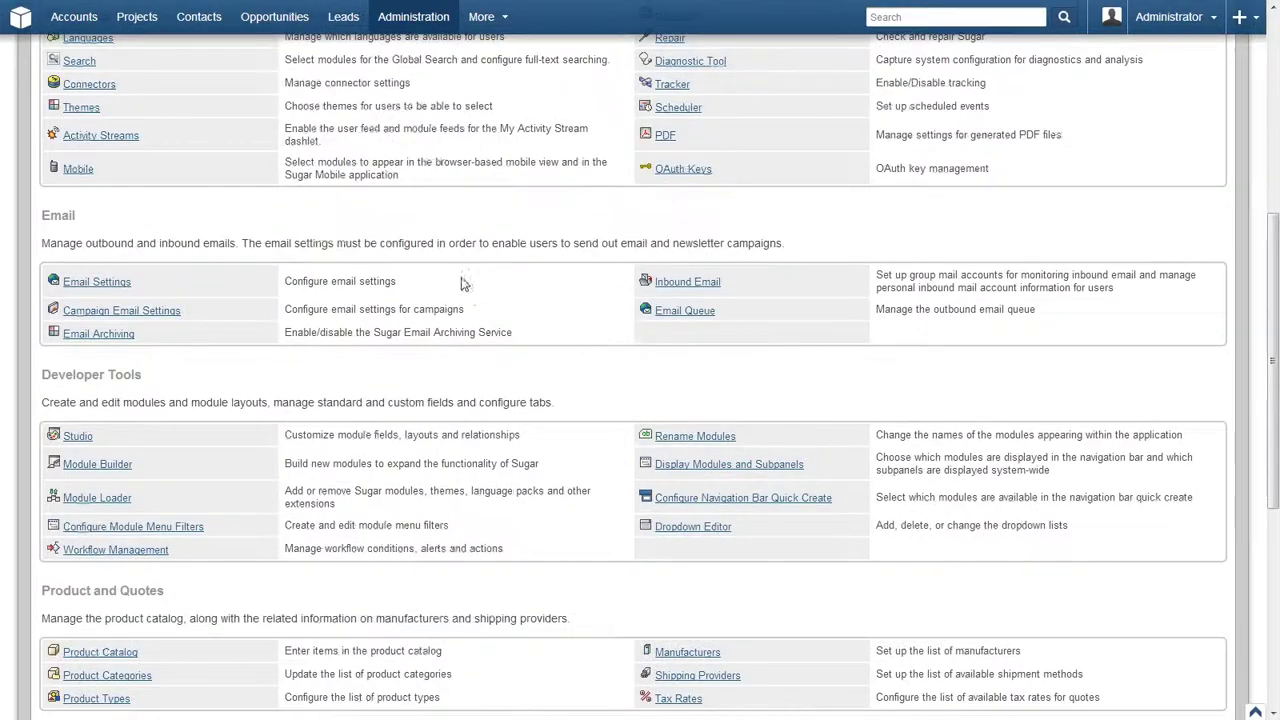
click(112, 499)
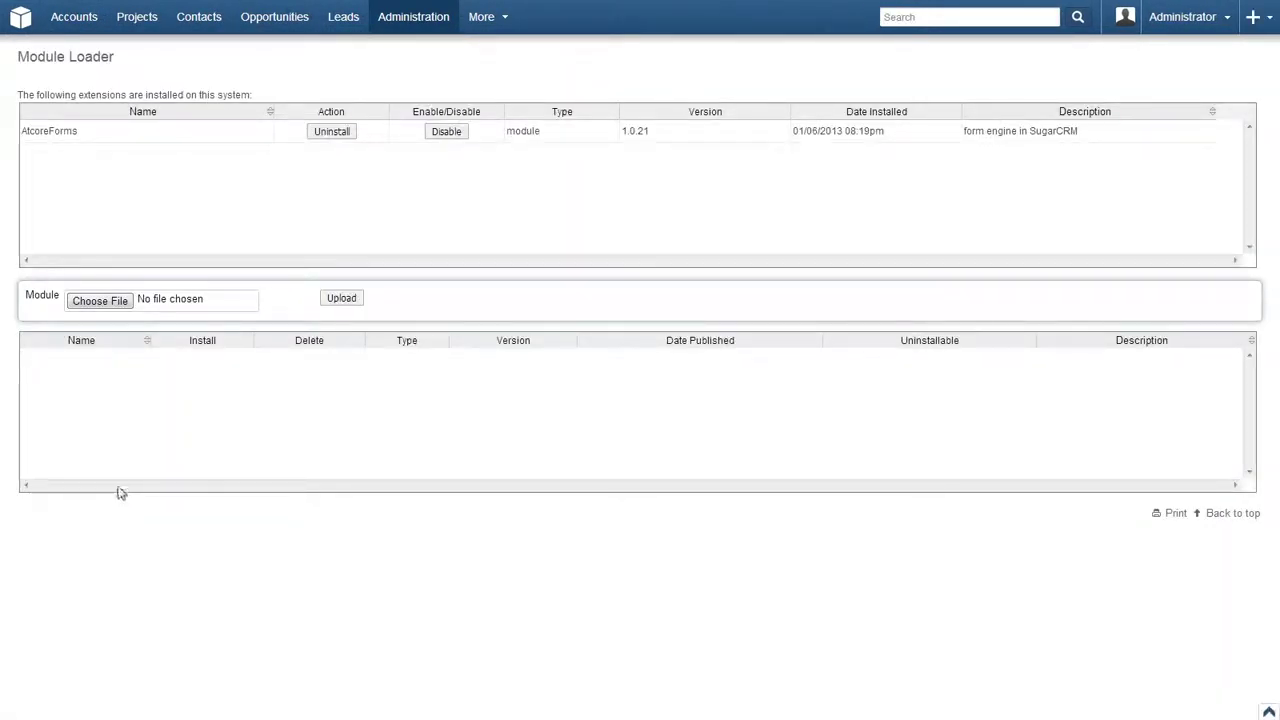
Step: Upload the StageTracker-1.1.2.zip package from the StageTracker Module folder
click(99, 301)
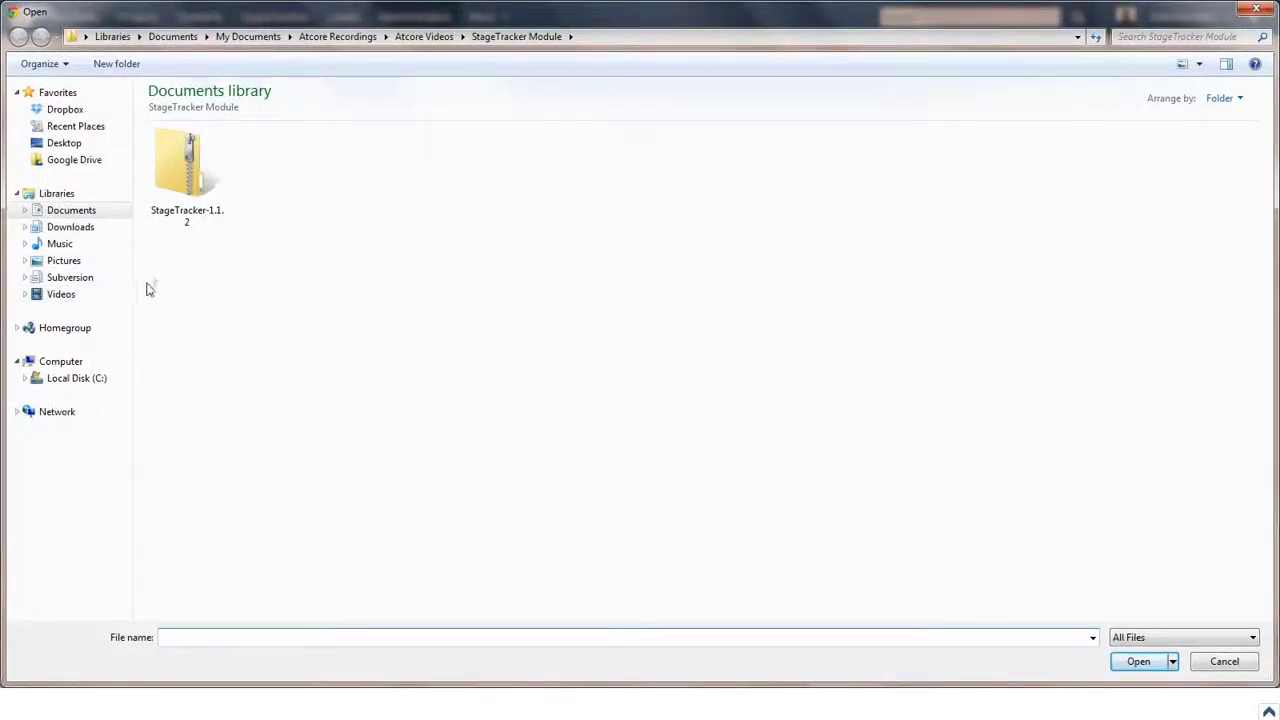
click(176, 225)
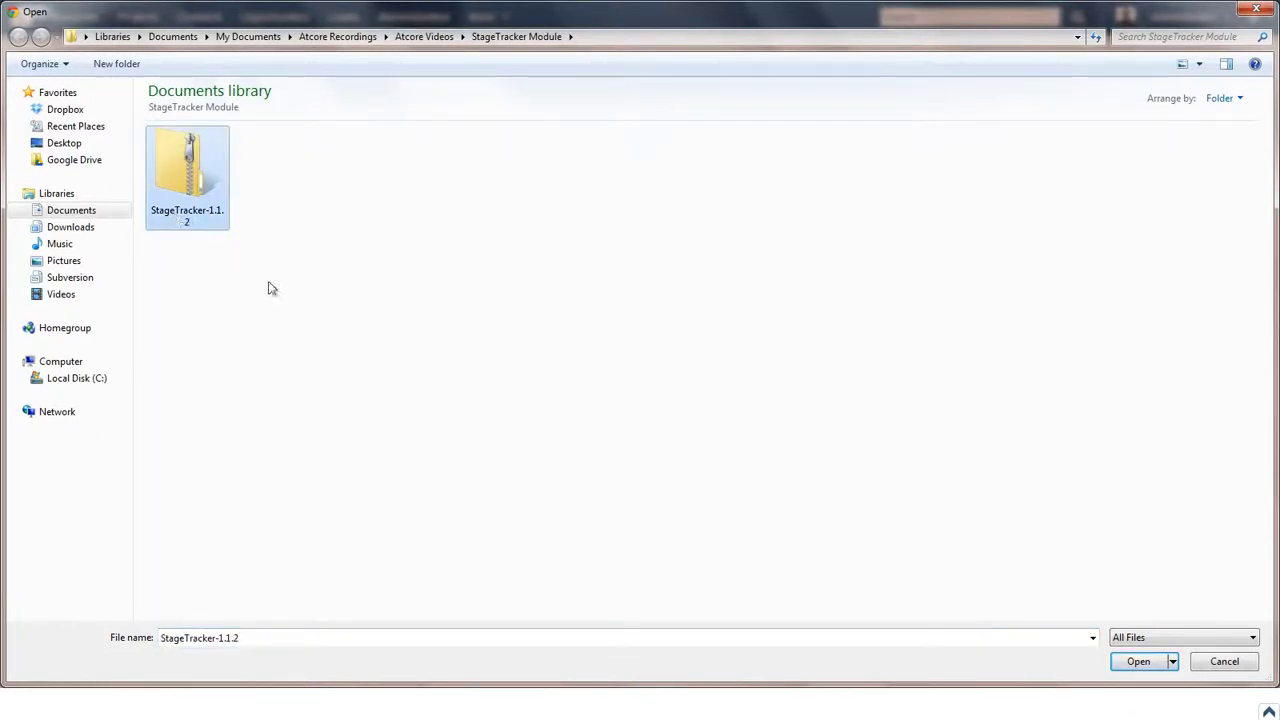
click(1136, 661)
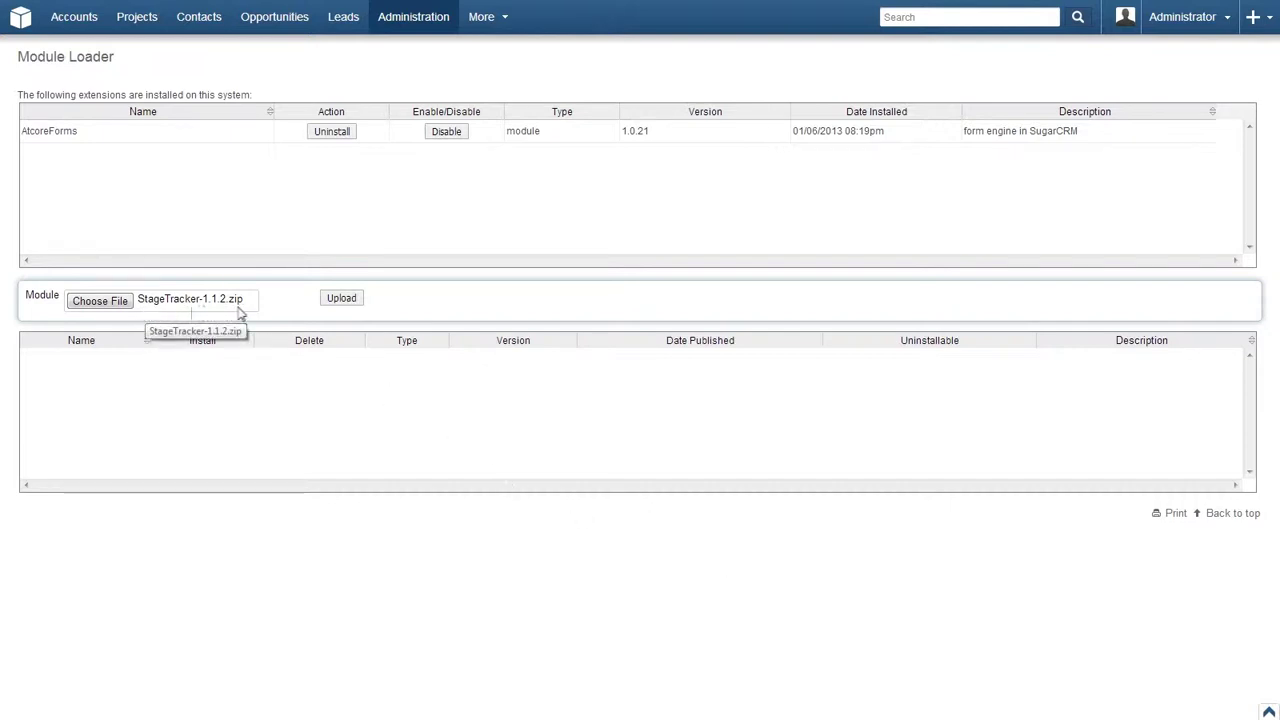
click(342, 303)
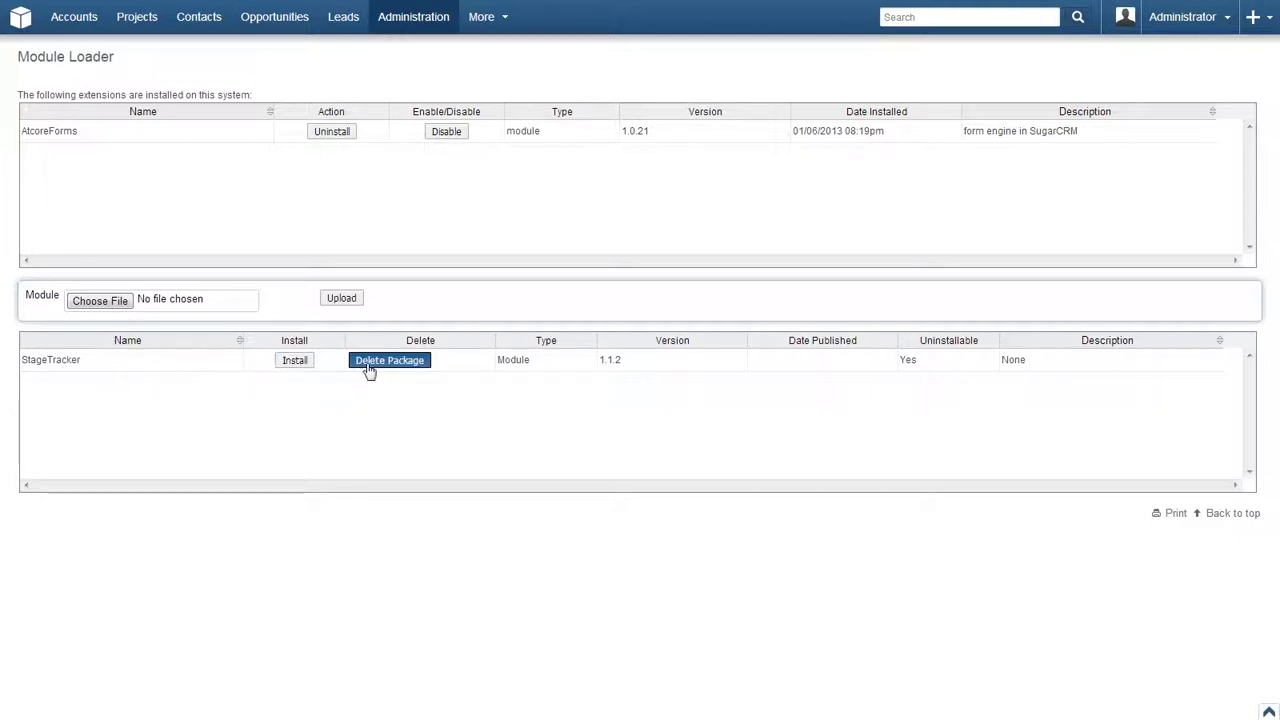
Step: Install the uploaded StageTracker package, accepting its license agreement, and return to the Module Loader
click(295, 364)
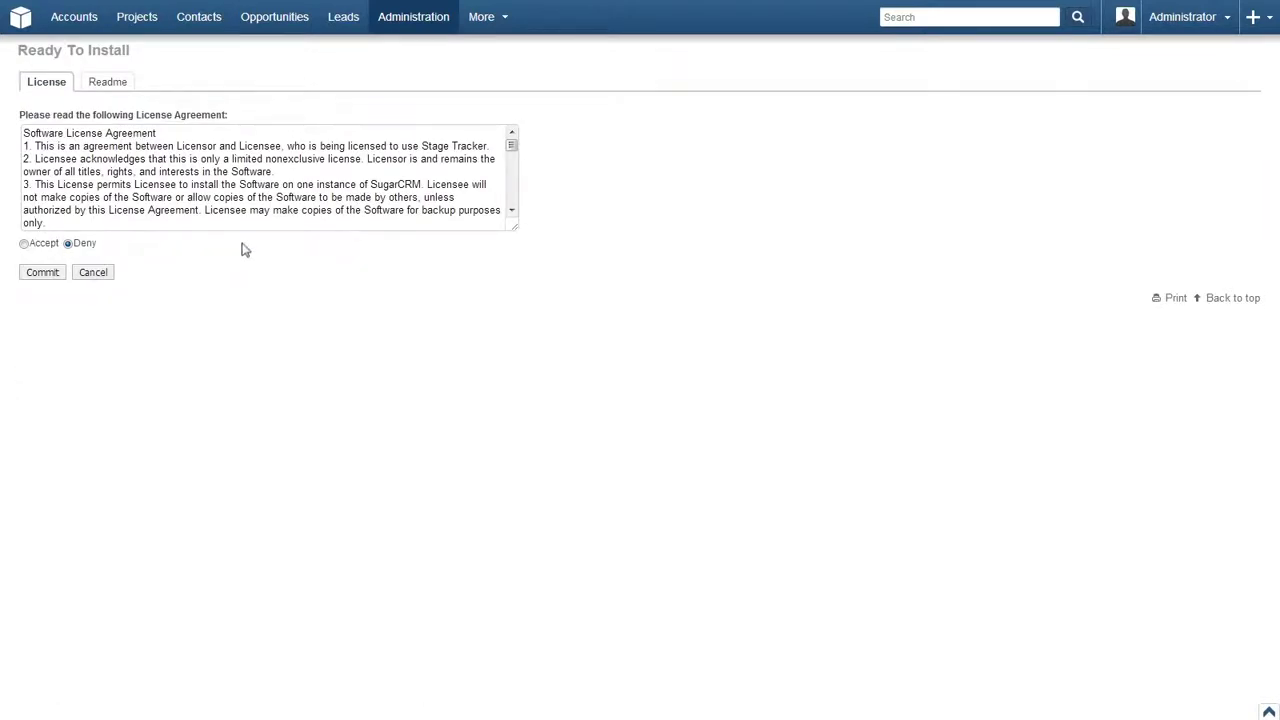
drag(511, 144, 509, 196)
click(24, 243)
click(40, 273)
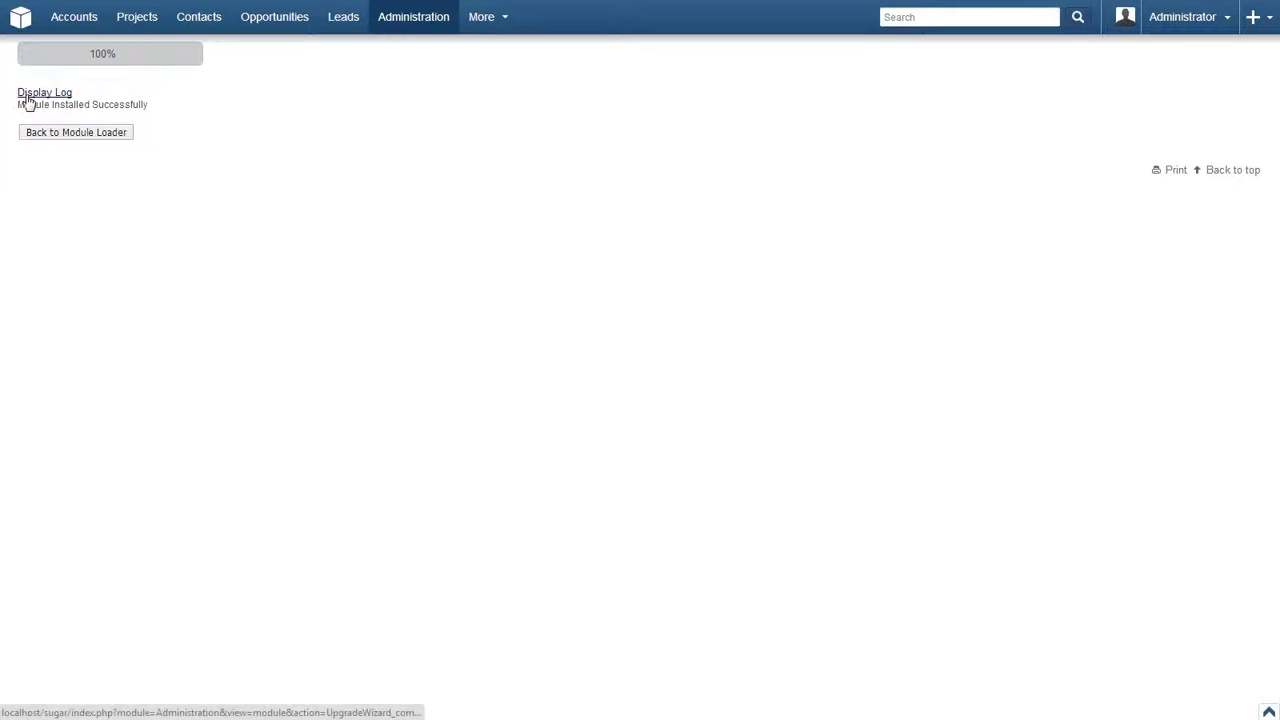
click(60, 140)
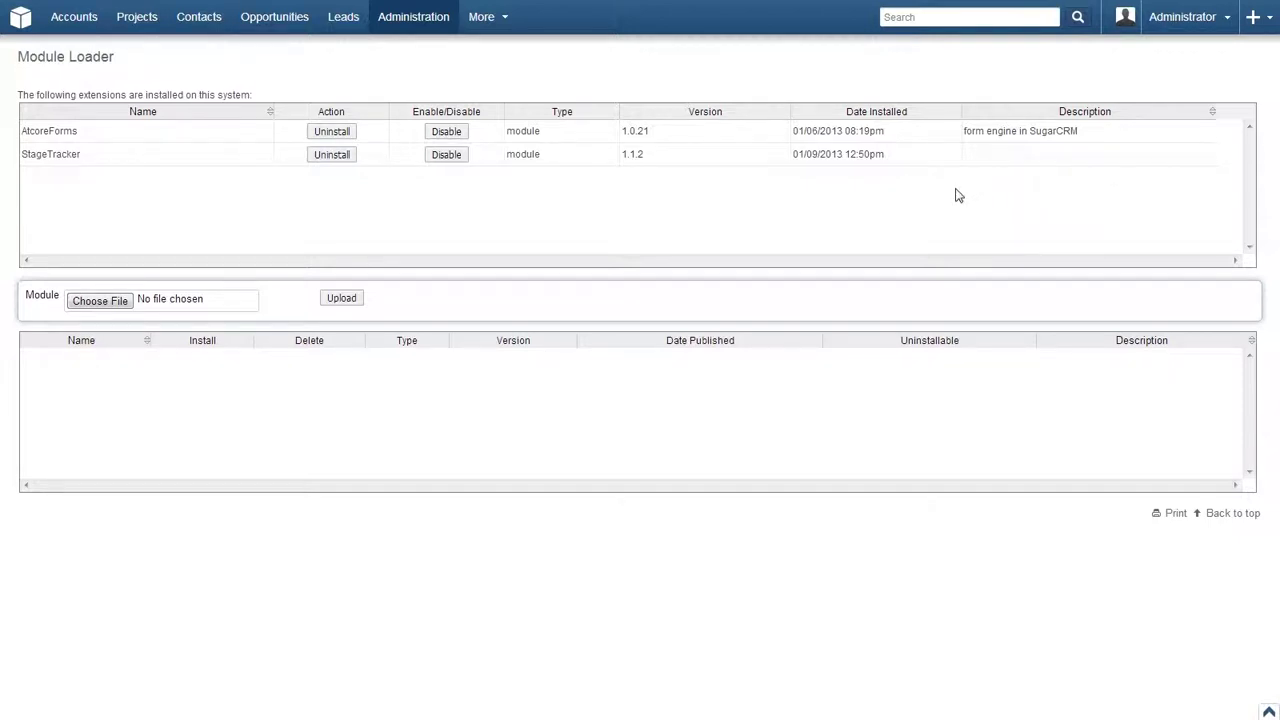
Step: Open the Stage Tracker license key setting in administration and save the license key
click(1189, 31)
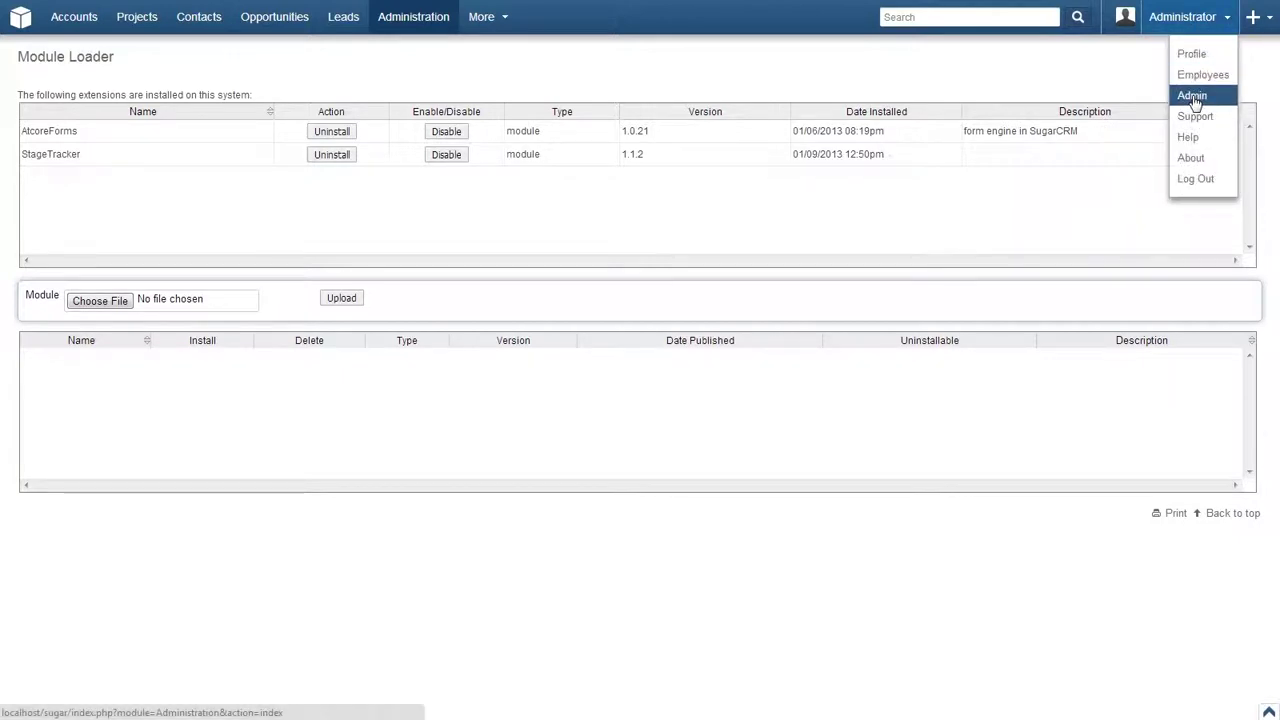
click(1194, 98)
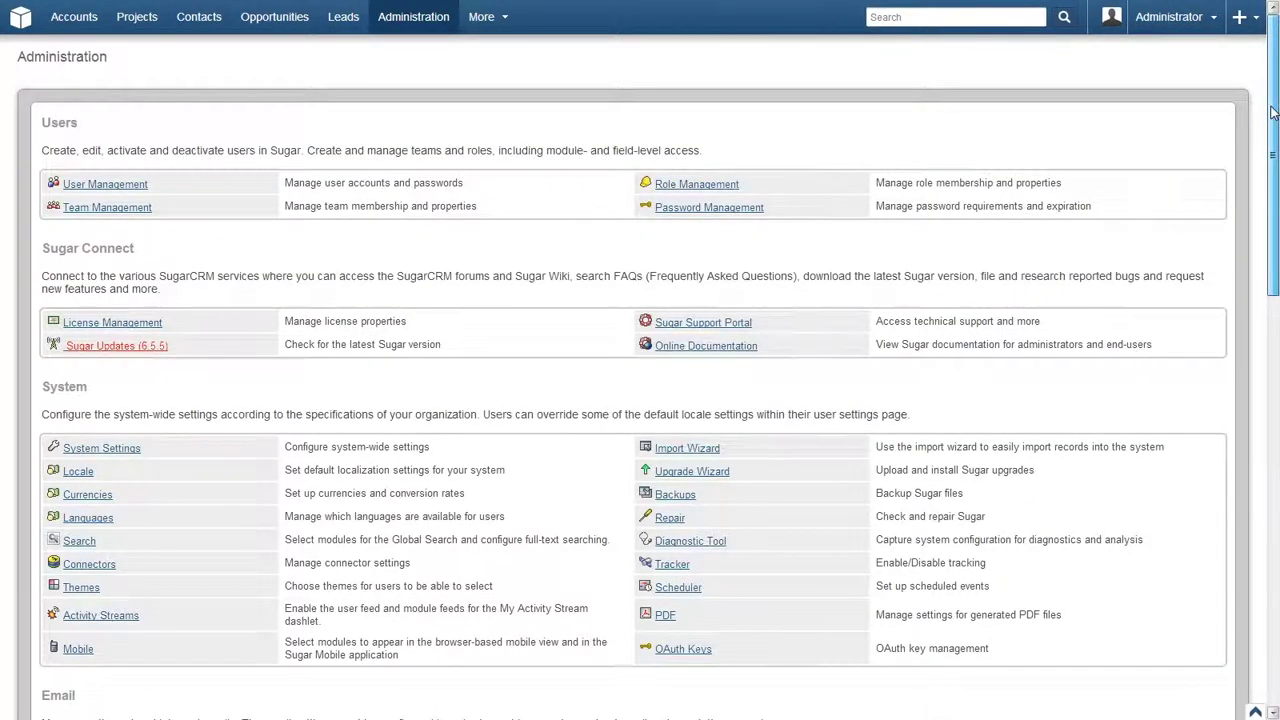
drag(1272, 118, 1257, 526)
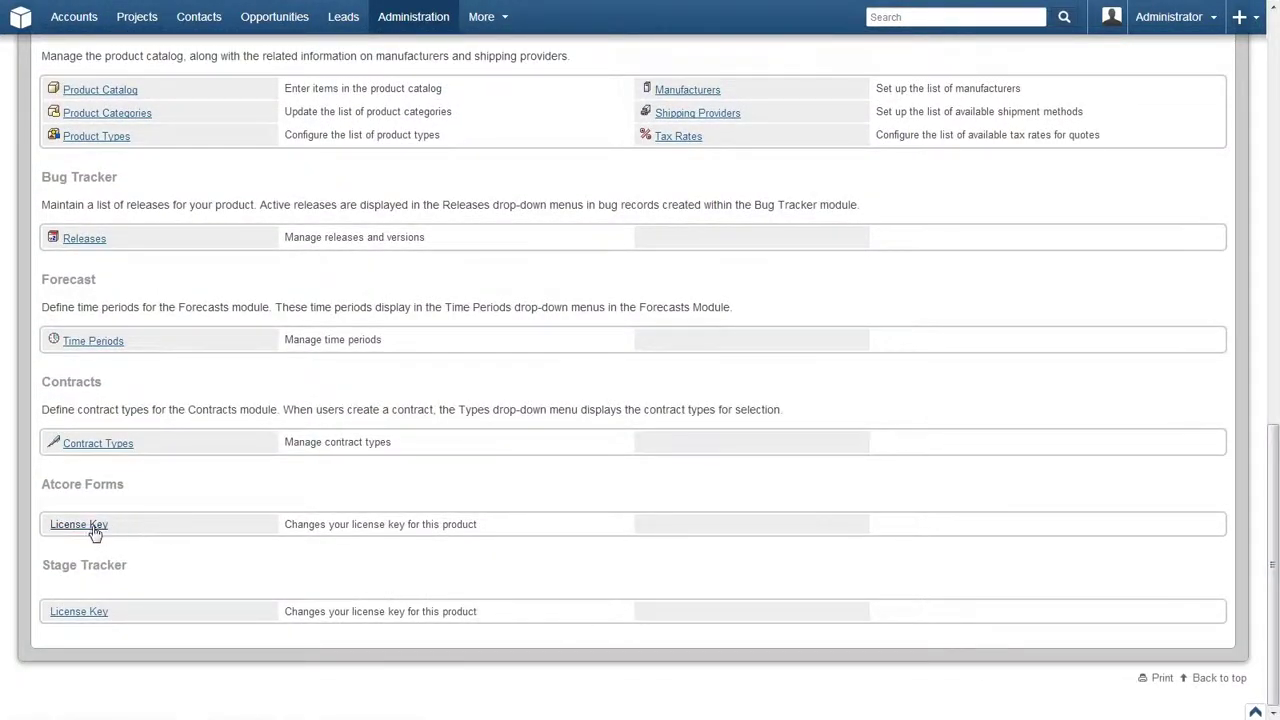
click(79, 613)
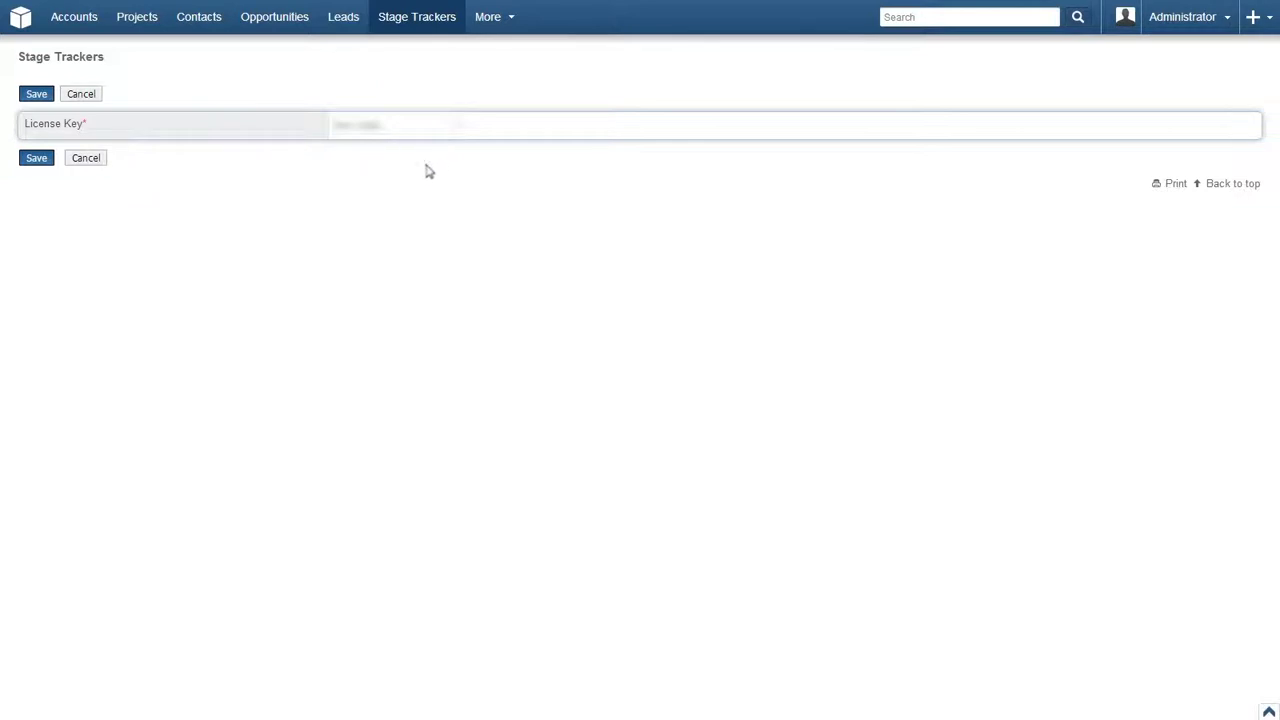
click(41, 166)
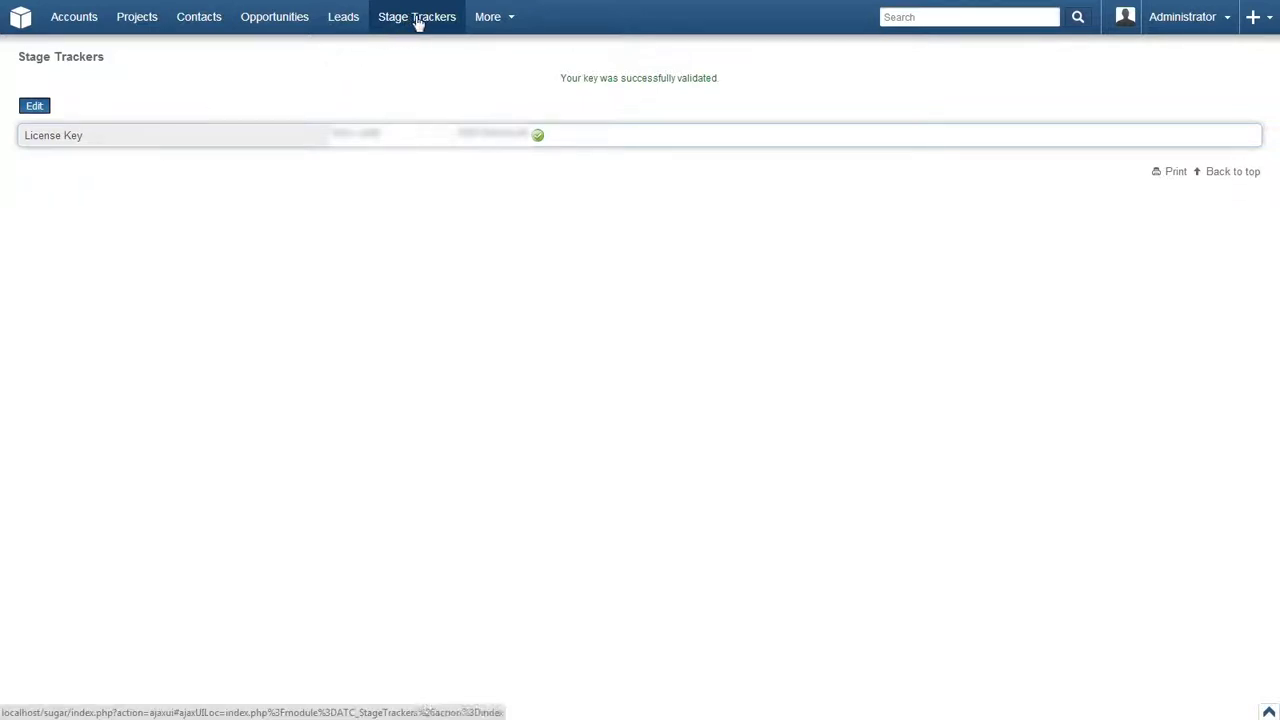
Step: Start a new stage tracker record and name it New Tracker
mouse_move(418, 22)
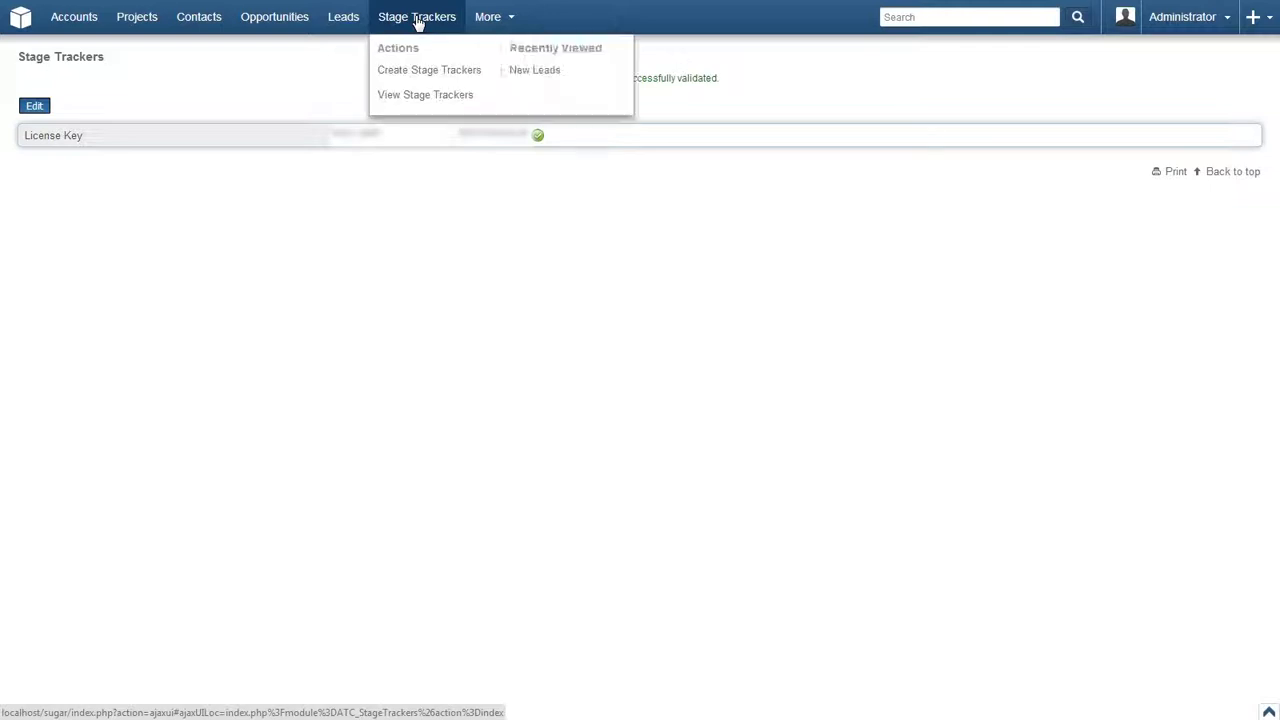
click(428, 79)
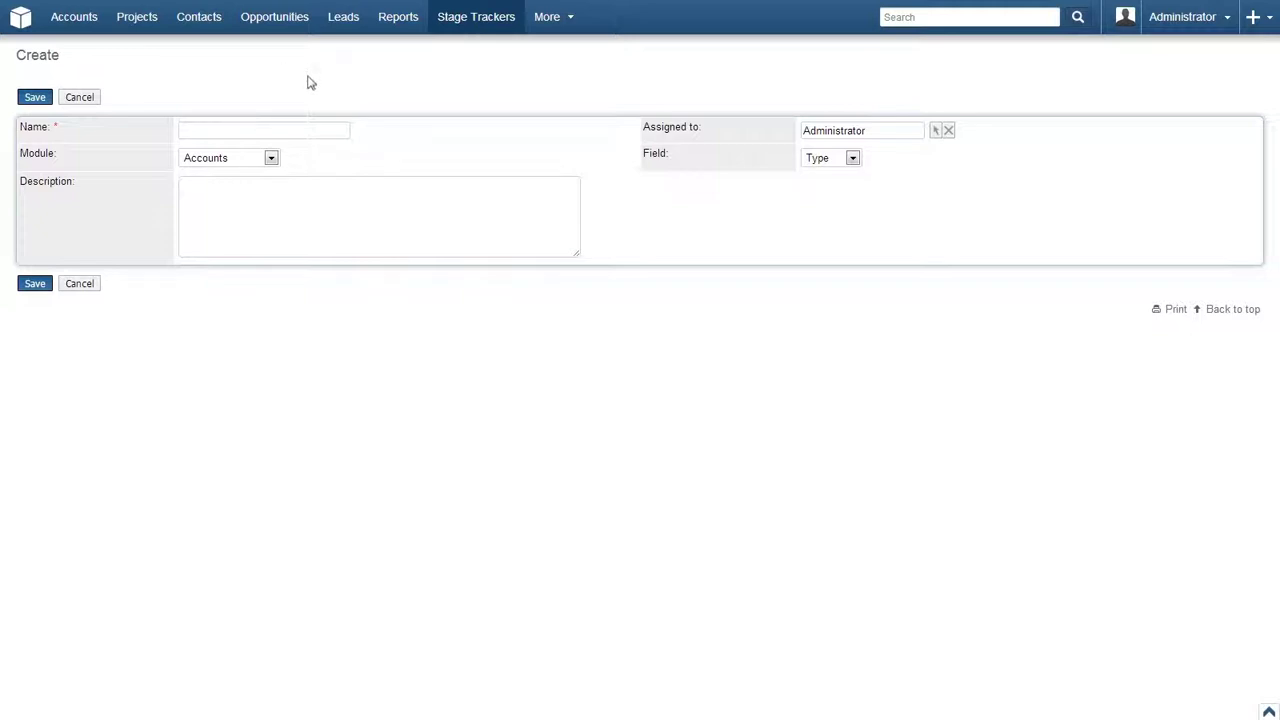
click(284, 127)
text(New T)
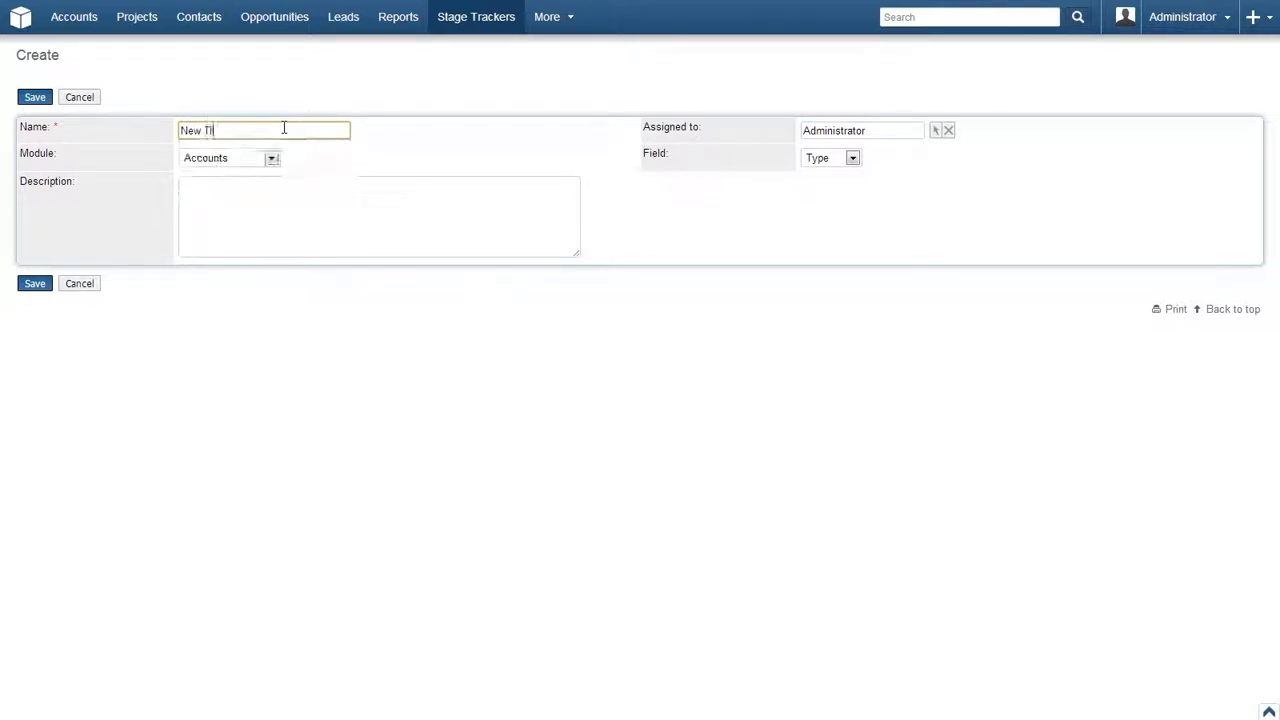
text(acker)
Step: Set the new tracker's module to Leads and its field to Status
click(271, 158)
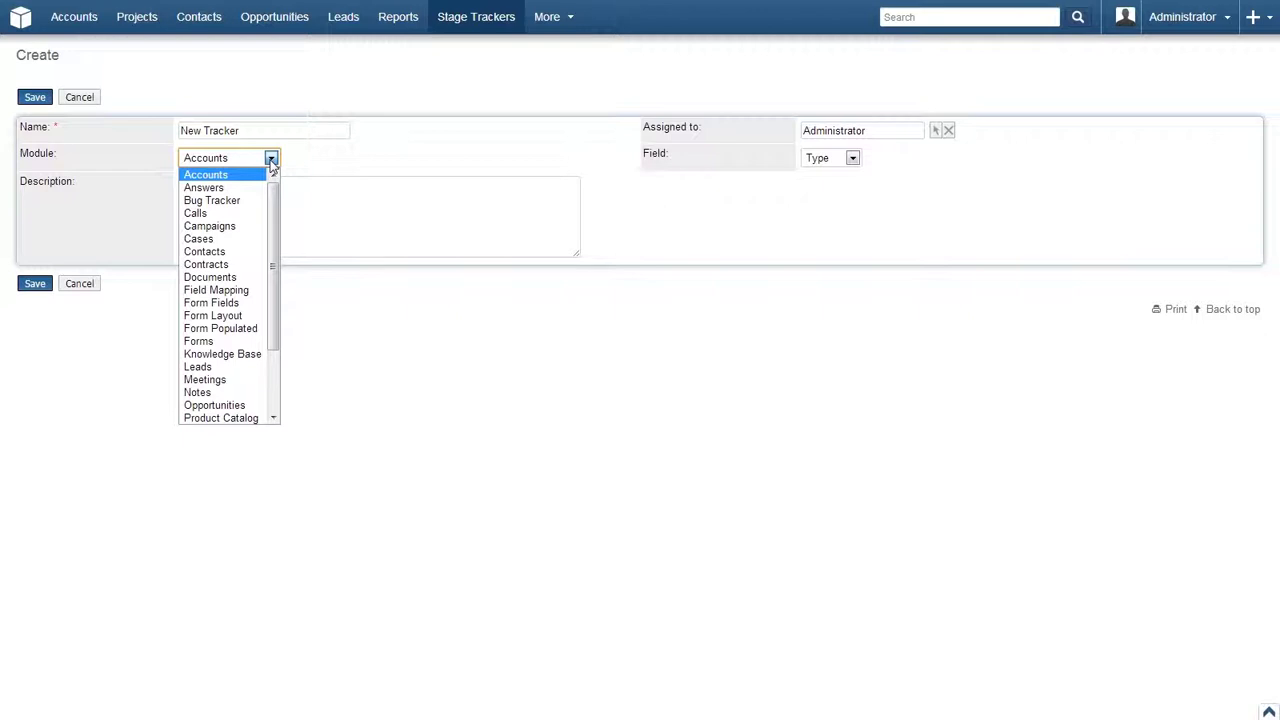
drag(277, 192, 277, 230)
click(220, 309)
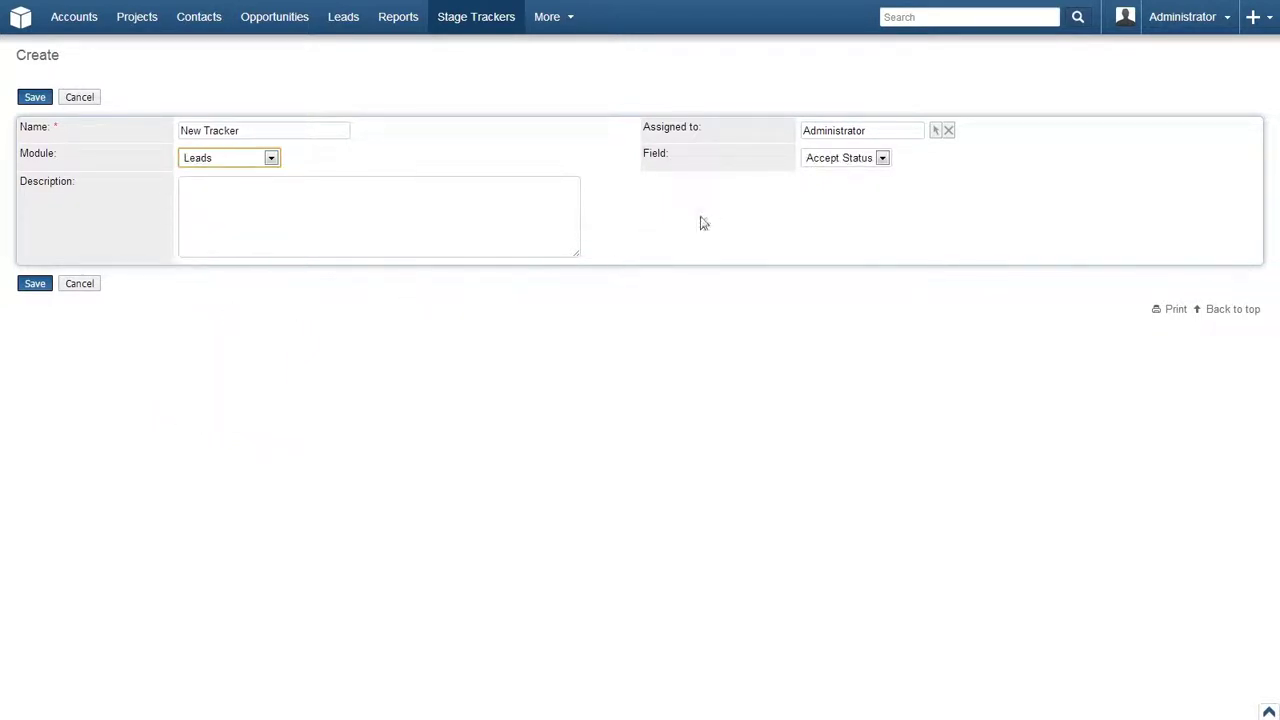
click(882, 159)
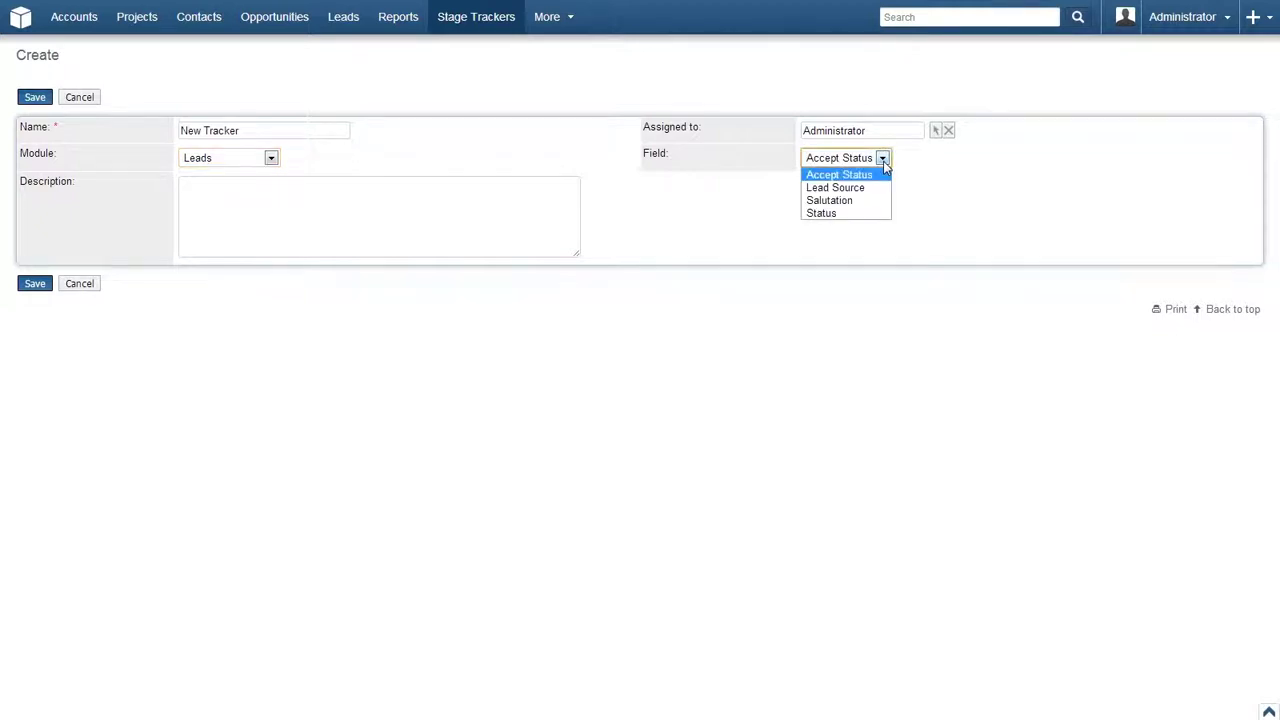
click(875, 215)
Step: Enter the tracker description "Track when a status changes for a lead." and save the record
click(480, 213)
text(Track when a sta)
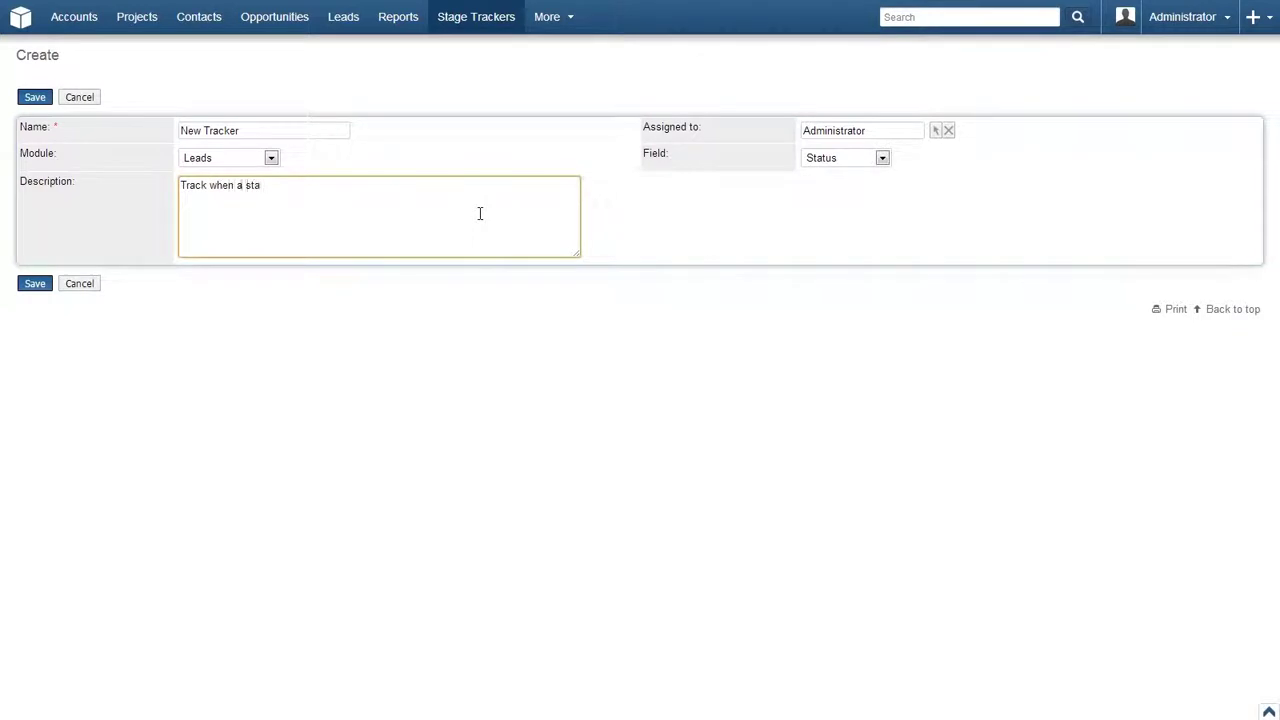
text(tus changes for a lea)
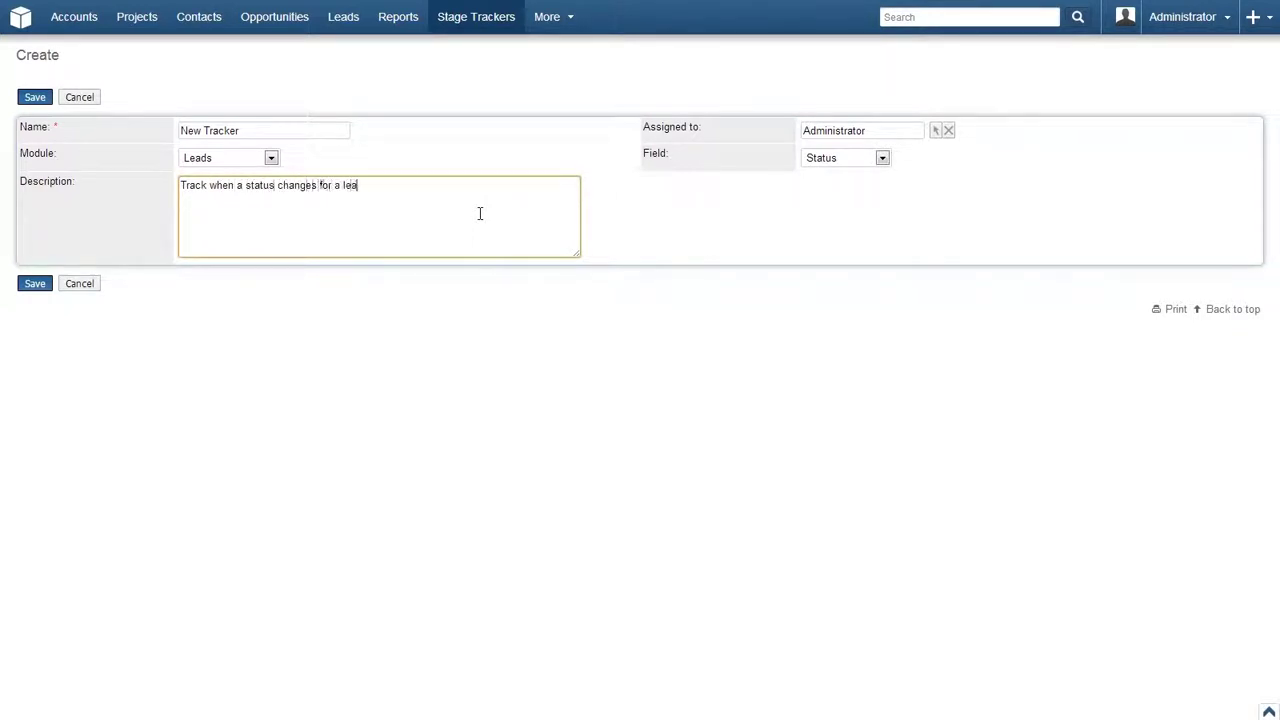
text(d.)
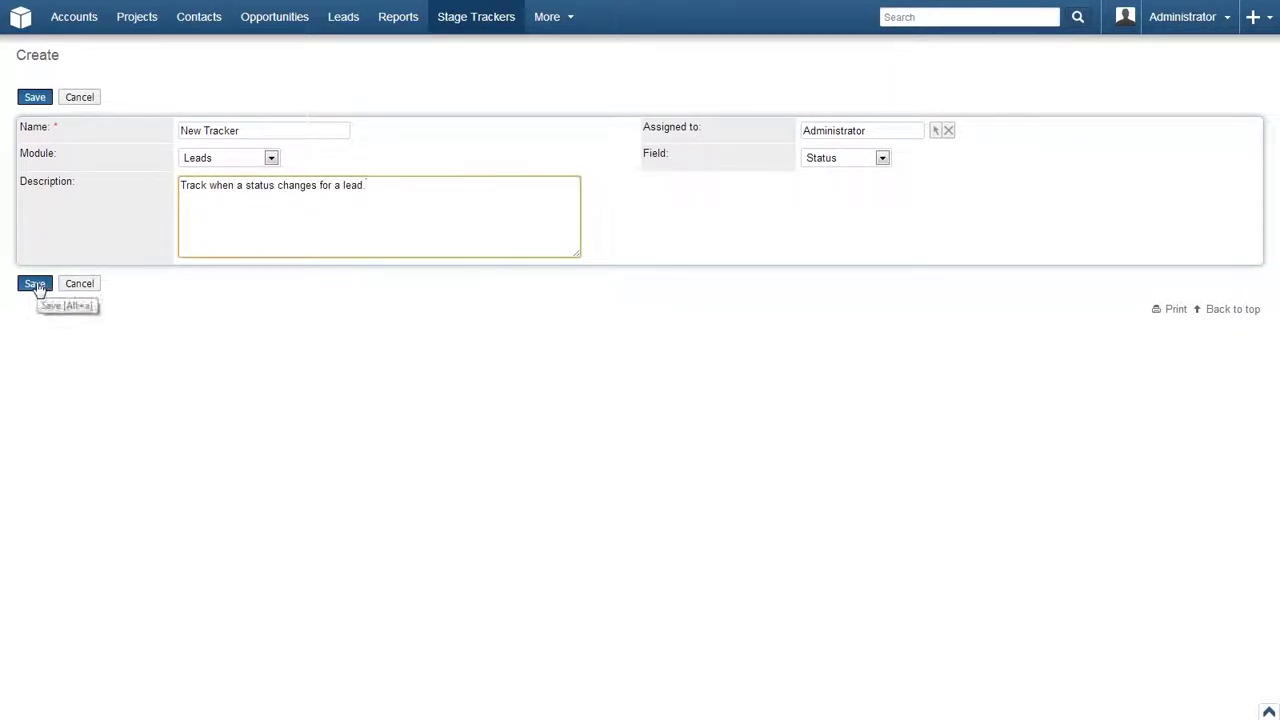
click(35, 285)
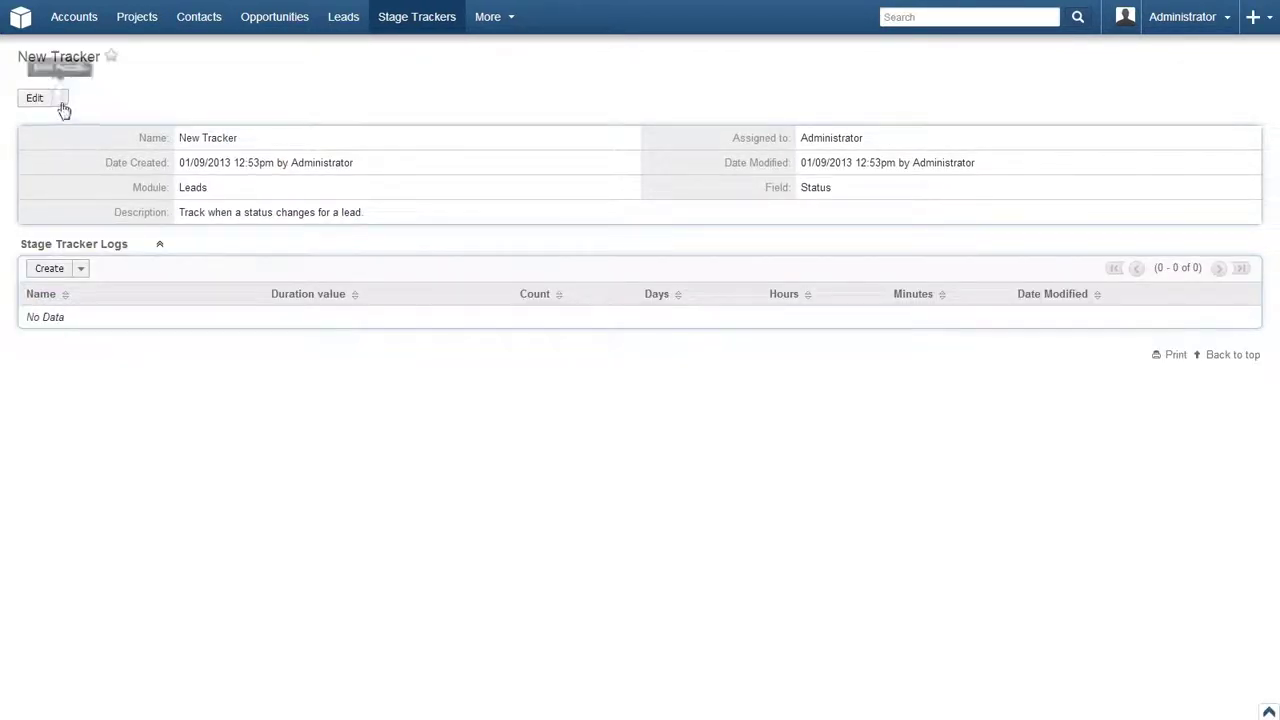
click(60, 98)
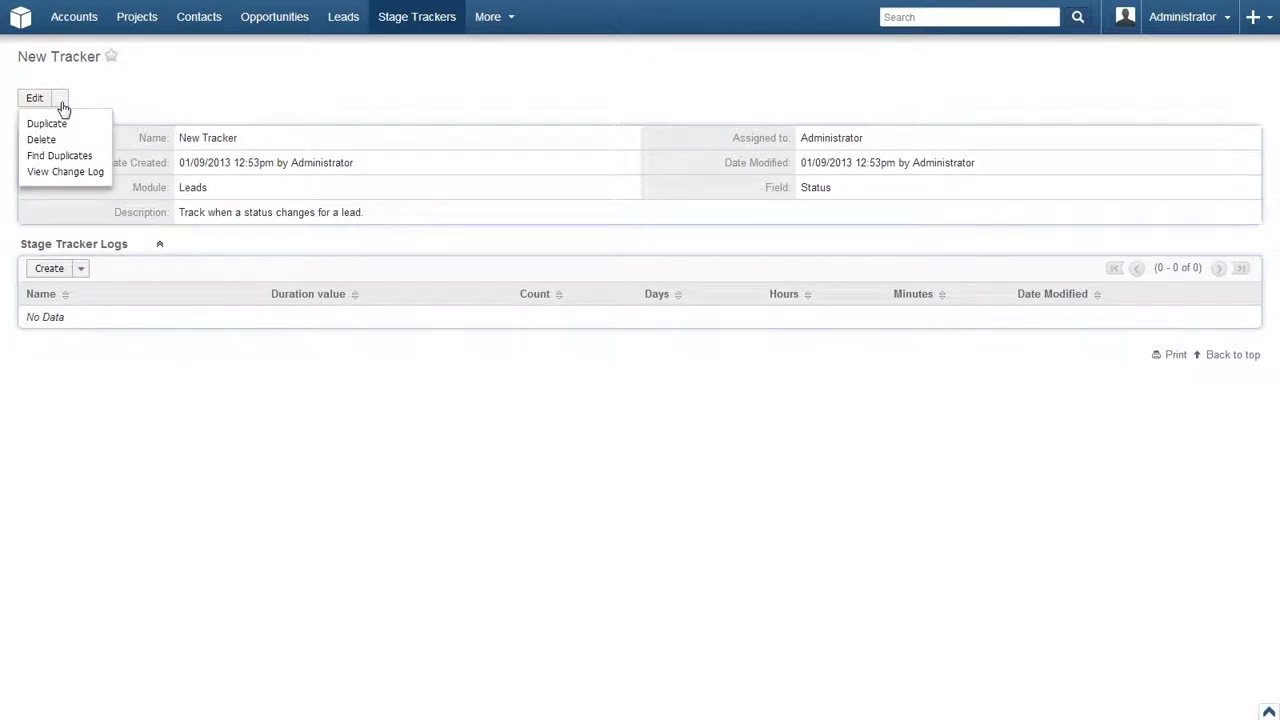
click(124, 104)
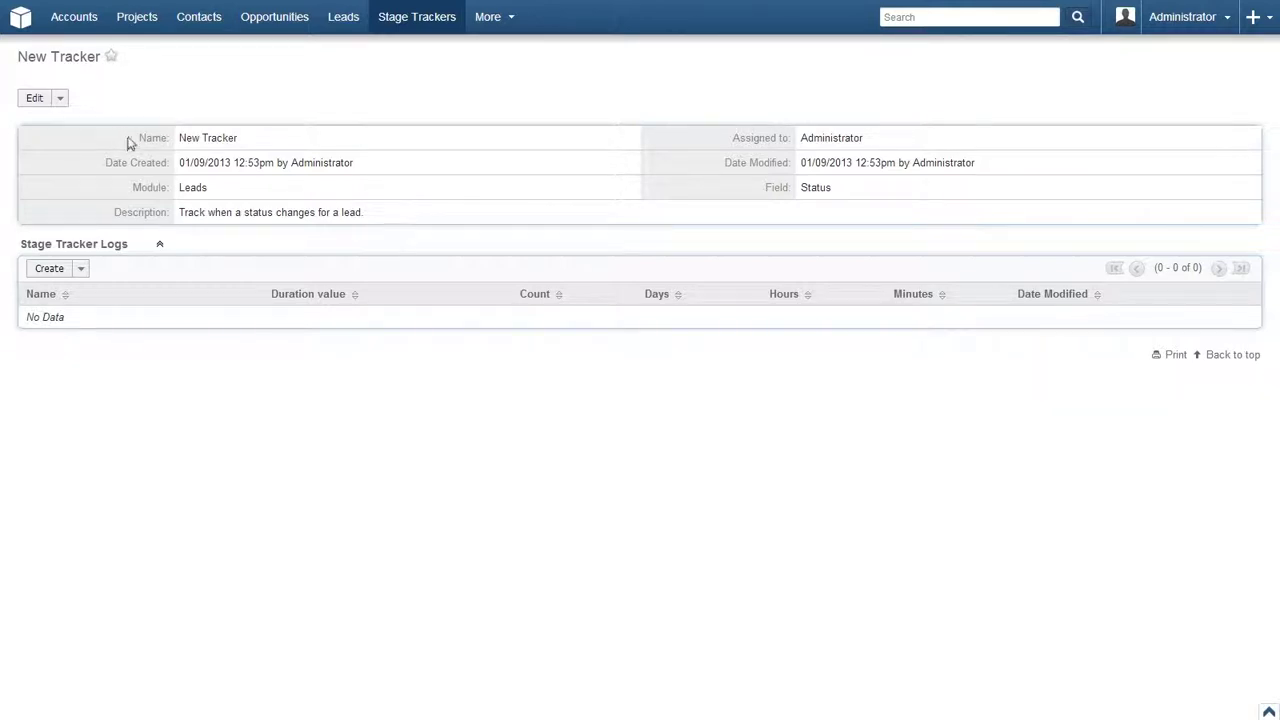
Step: Start a new lead and enter the lead's first and last name
mouse_move(351, 27)
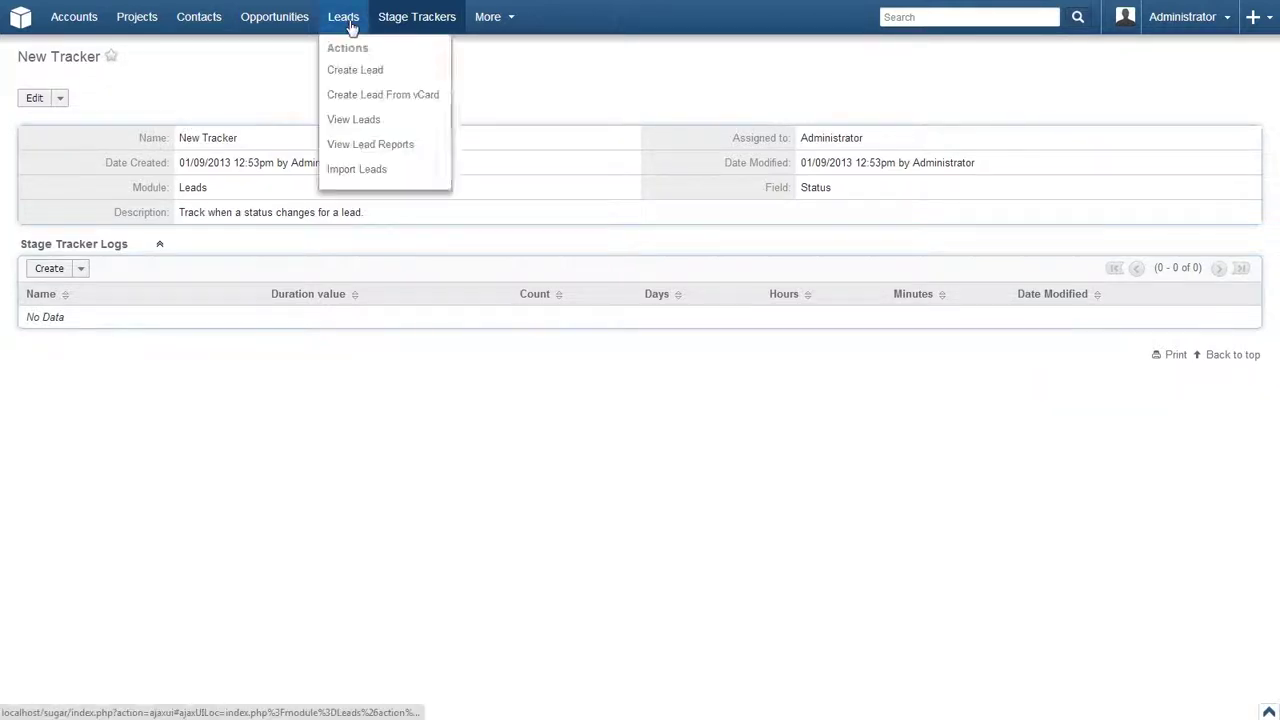
click(362, 77)
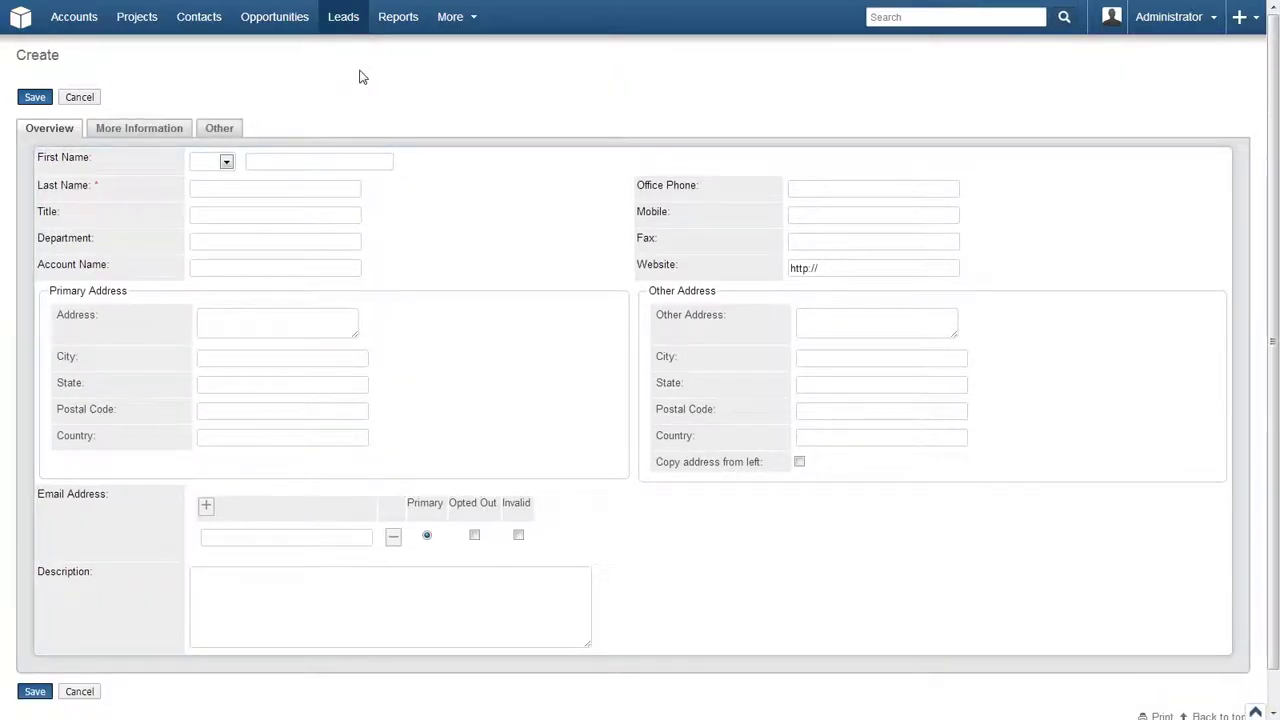
click(280, 158)
text(Bob)
key(Tab)
text(Smith)
key(Tab)
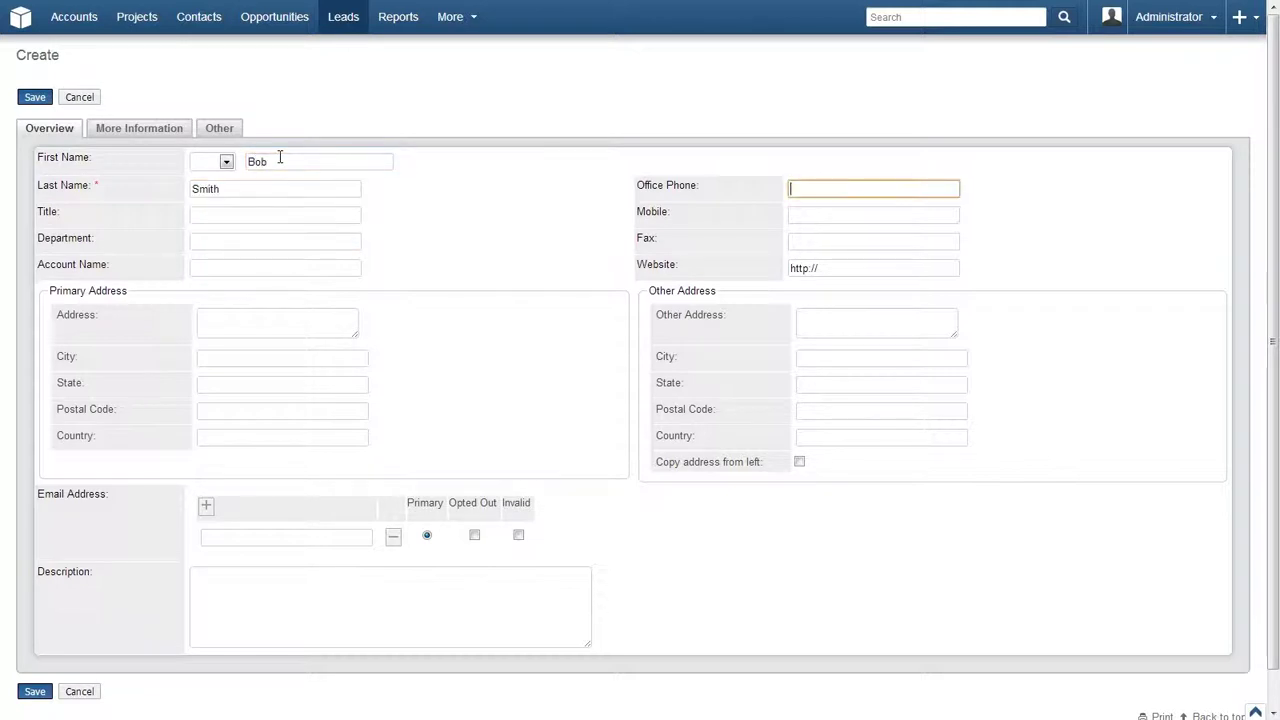
Step: Set the lead's status to New under its additional information and save the lead
click(180, 130)
click(250, 162)
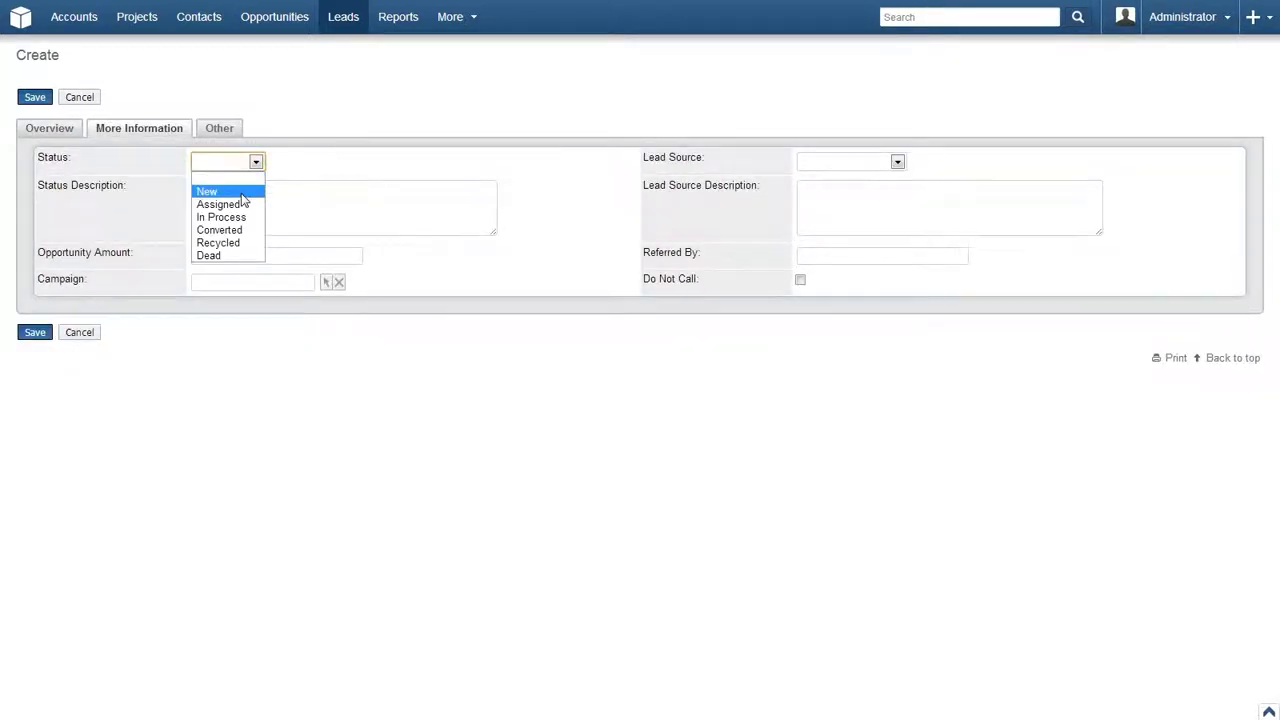
click(205, 190)
click(36, 98)
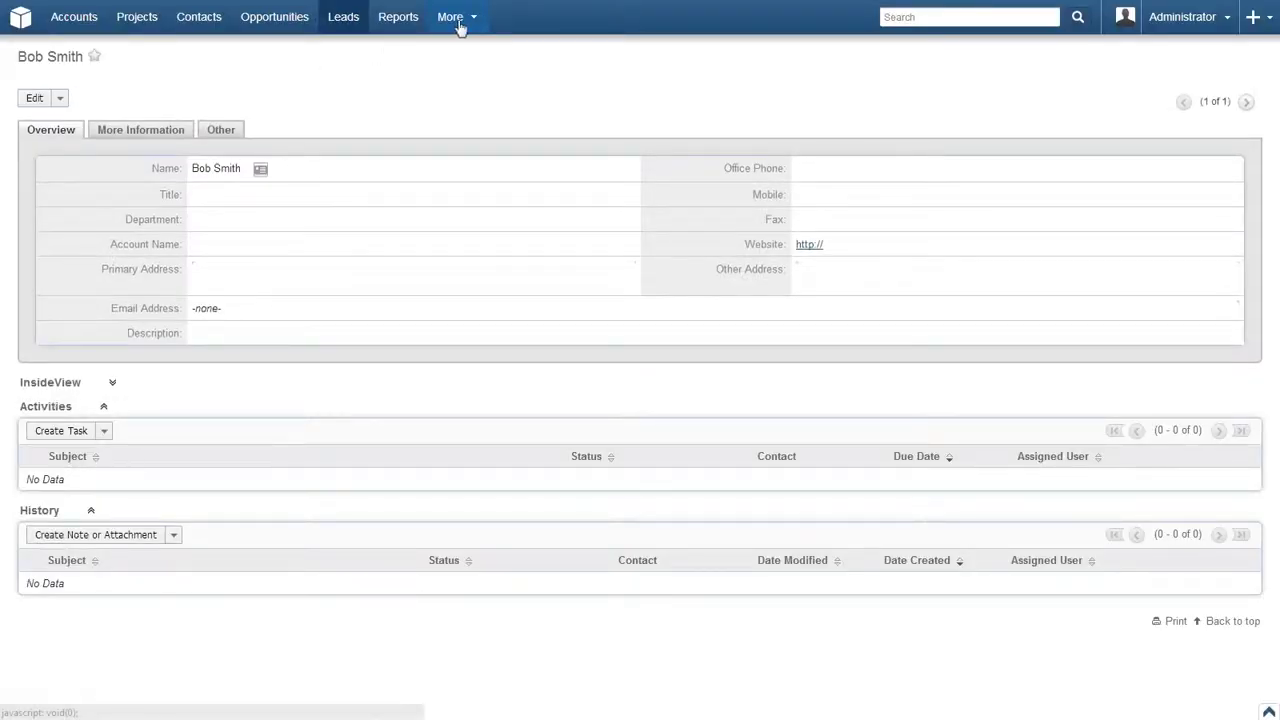
Step: View the list of stage trackers and open New Tracker to check its logs for the newly created lead
click(459, 26)
click(467, 180)
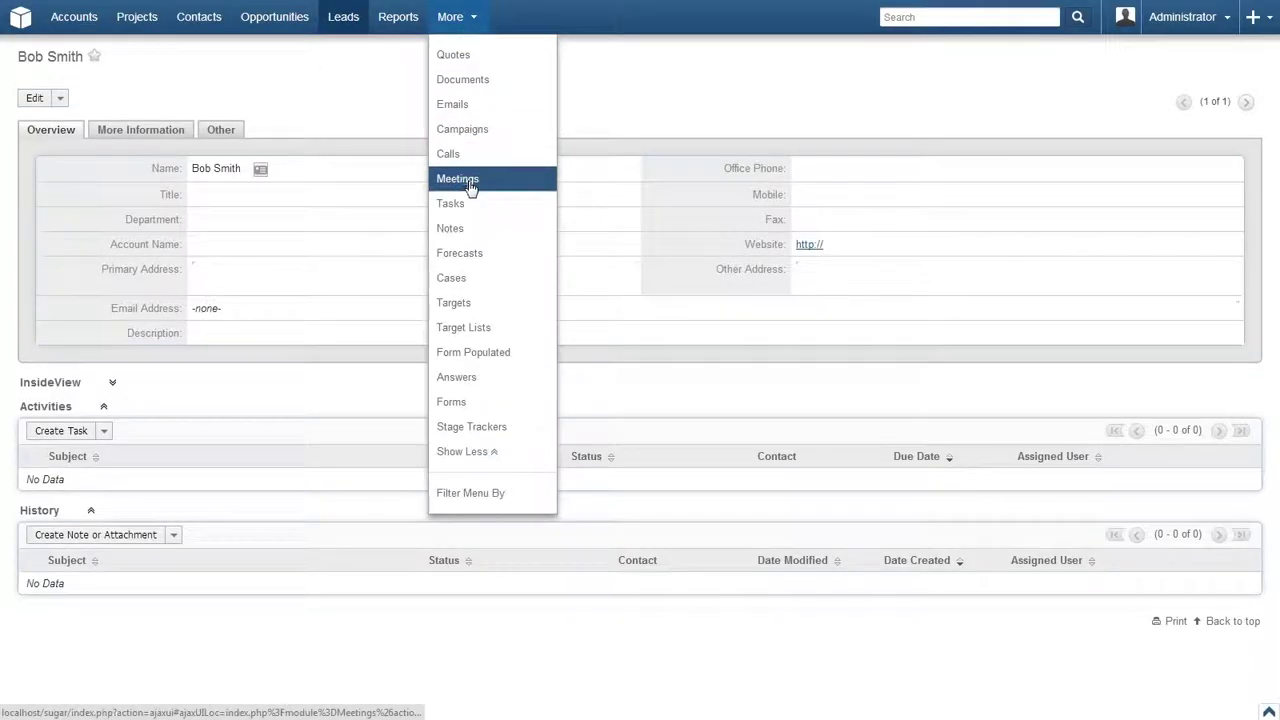
mouse_move(476, 430)
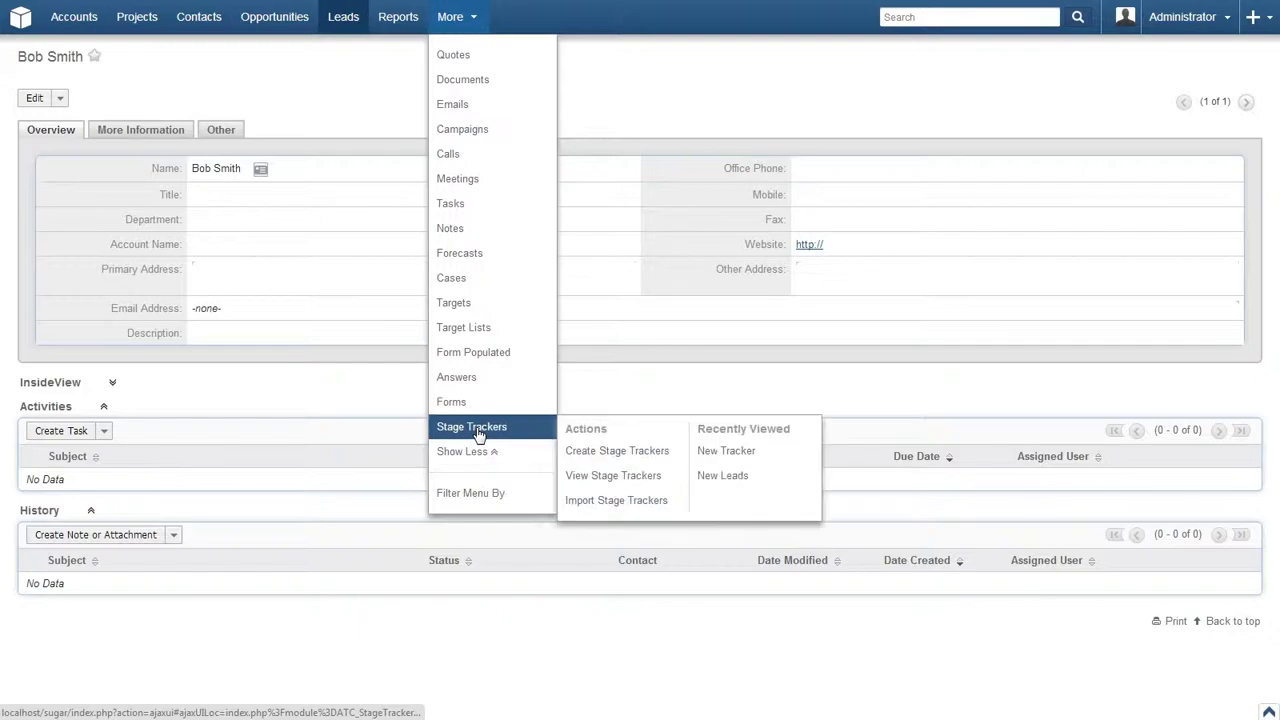
click(585, 476)
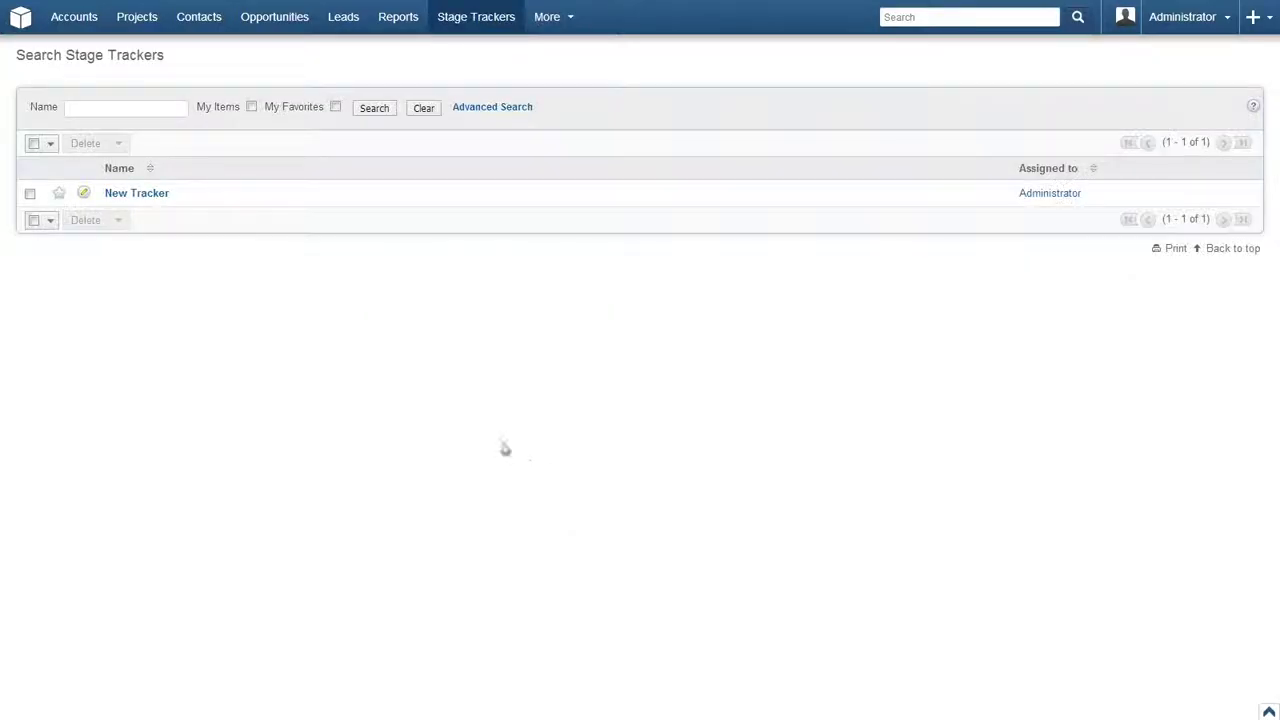
click(159, 196)
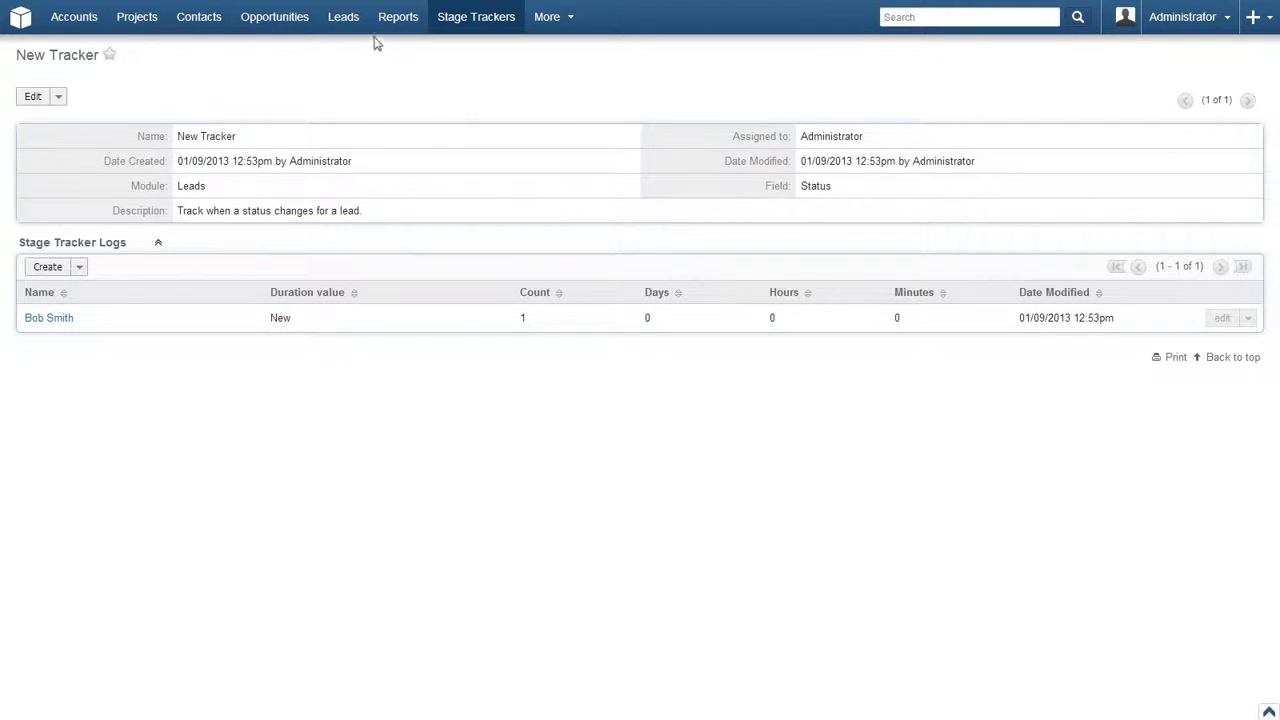
Step: Edit the newly created lead from the leads list, set its status to In Process, and save it
mouse_move(351, 31)
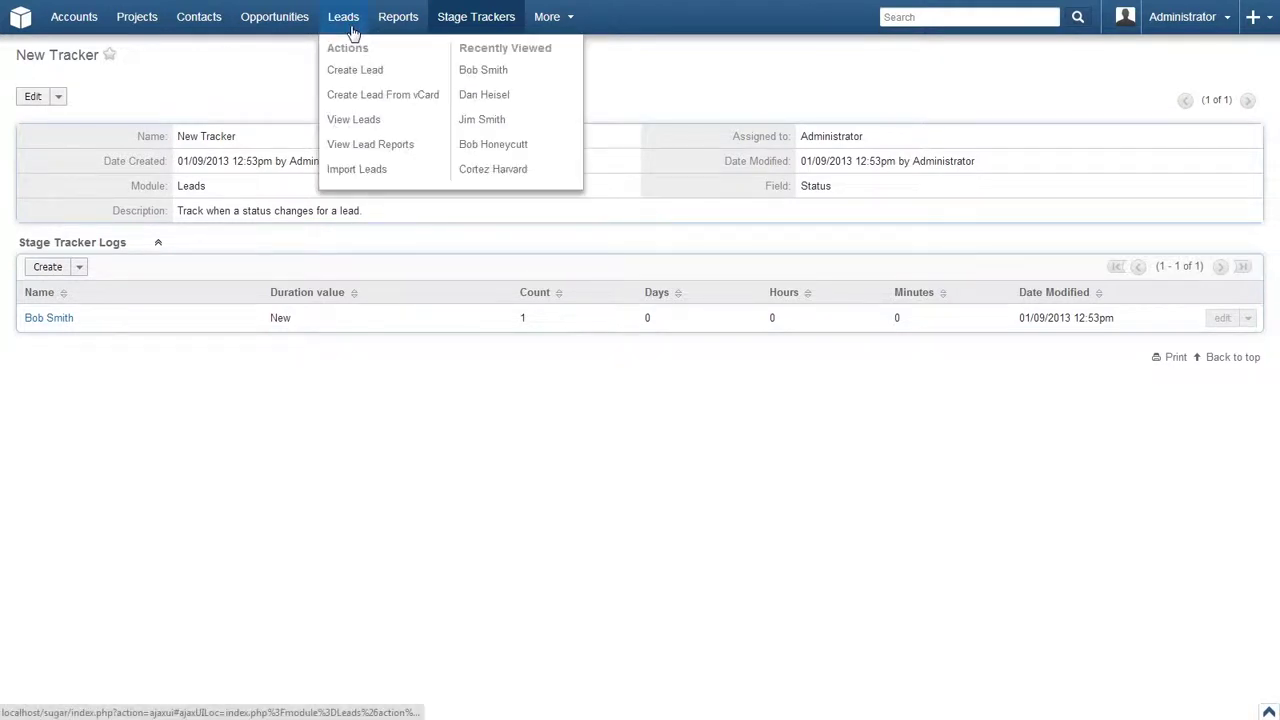
click(351, 120)
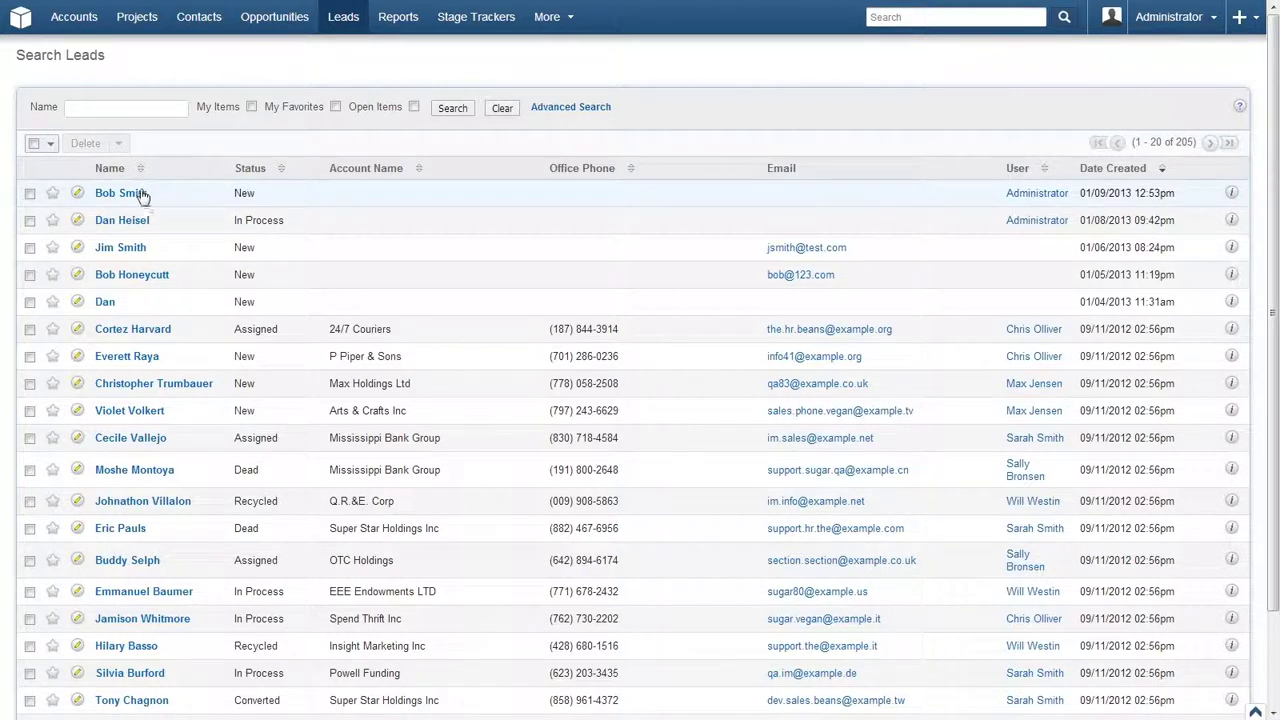
click(139, 194)
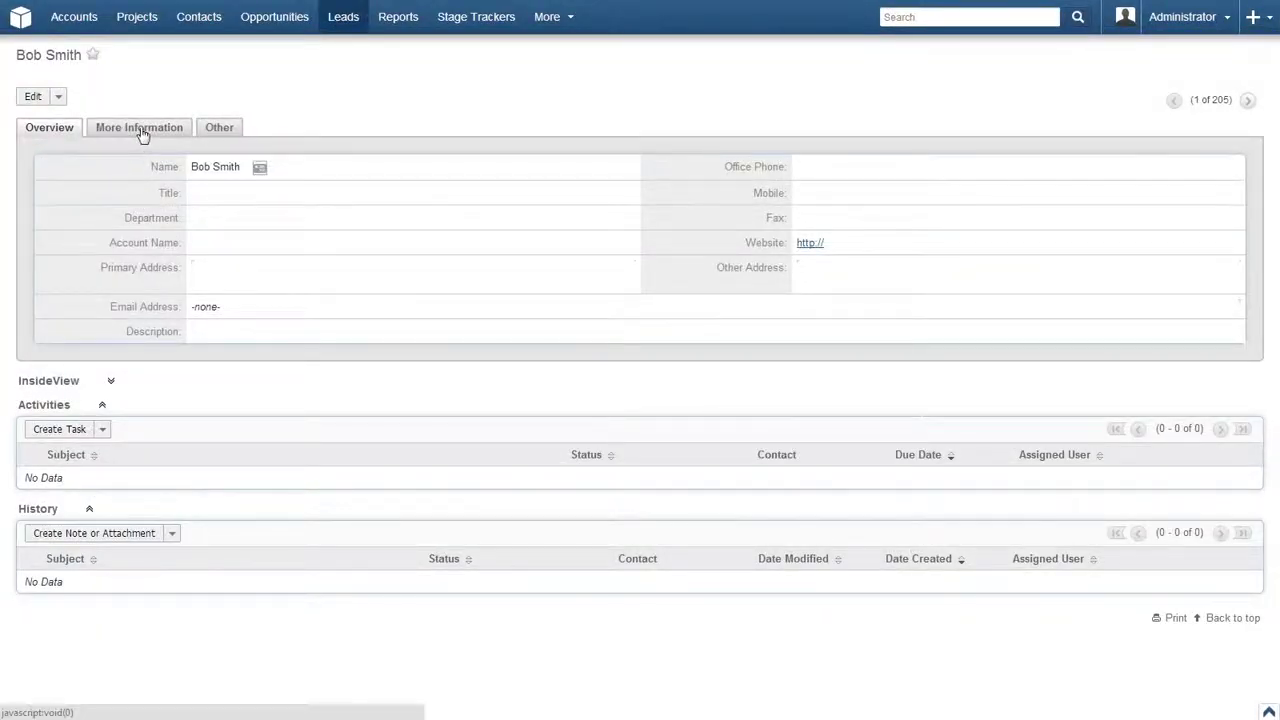
click(36, 97)
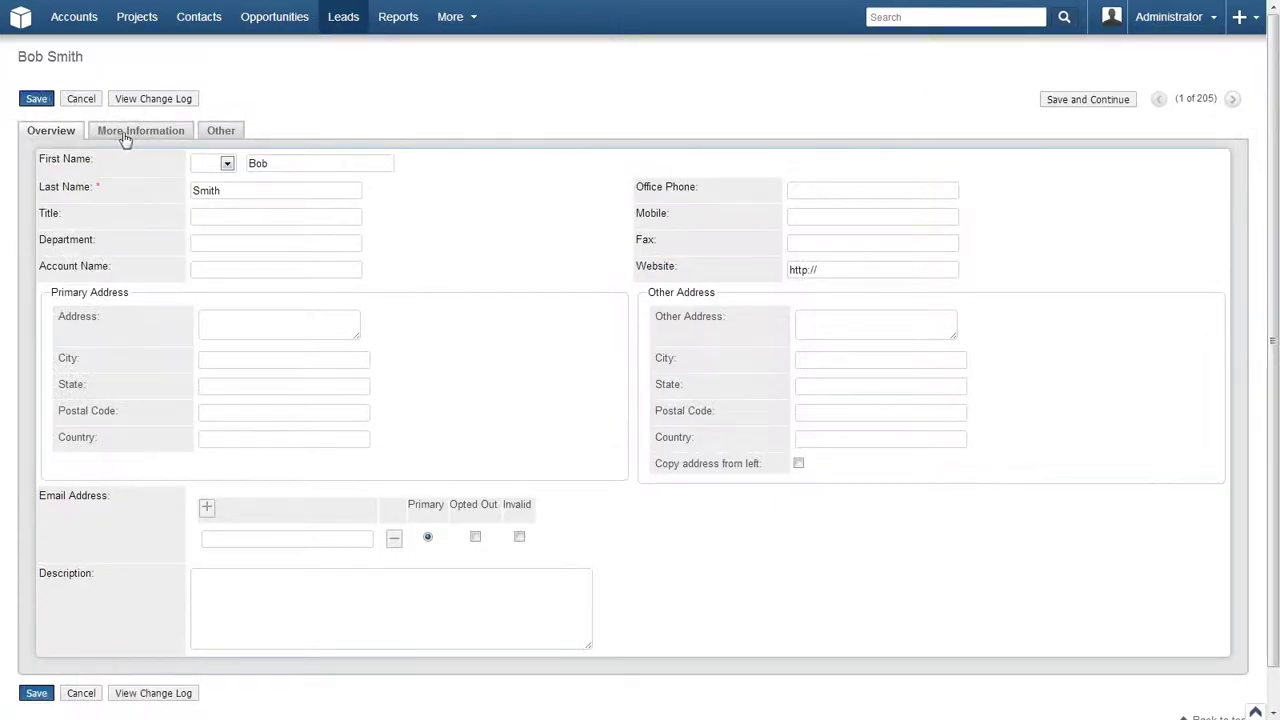
click(125, 139)
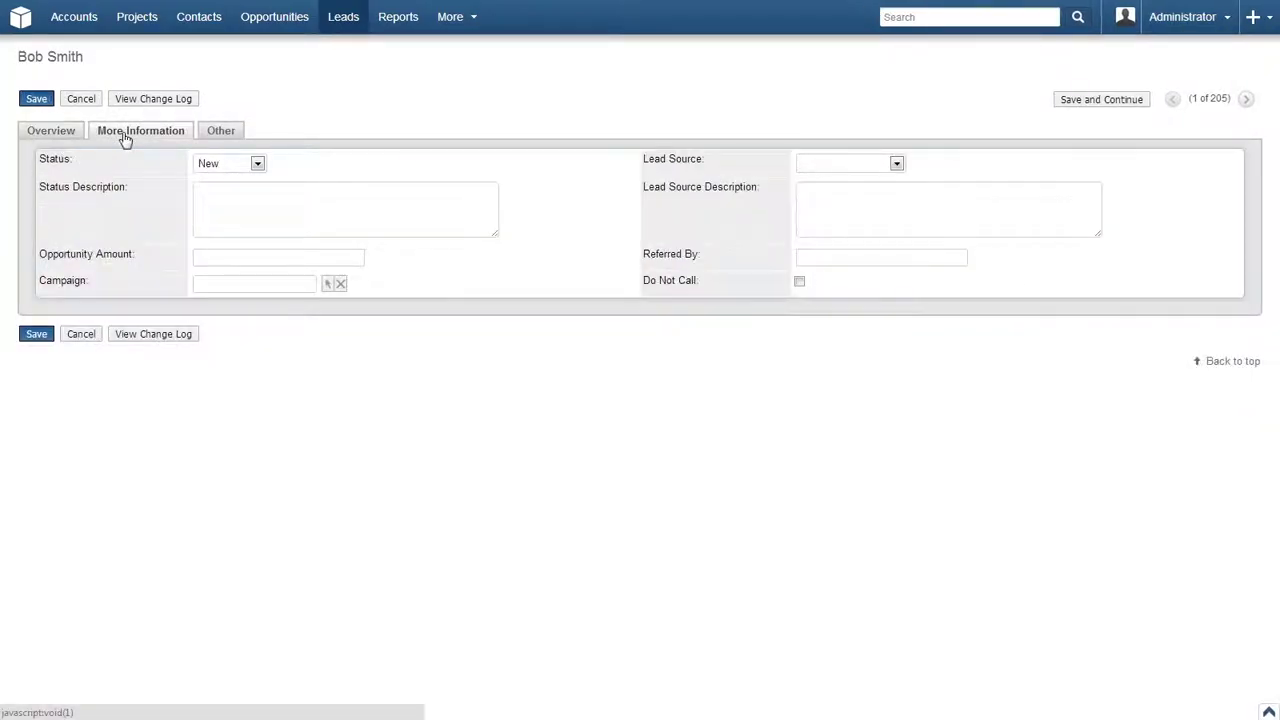
click(217, 167)
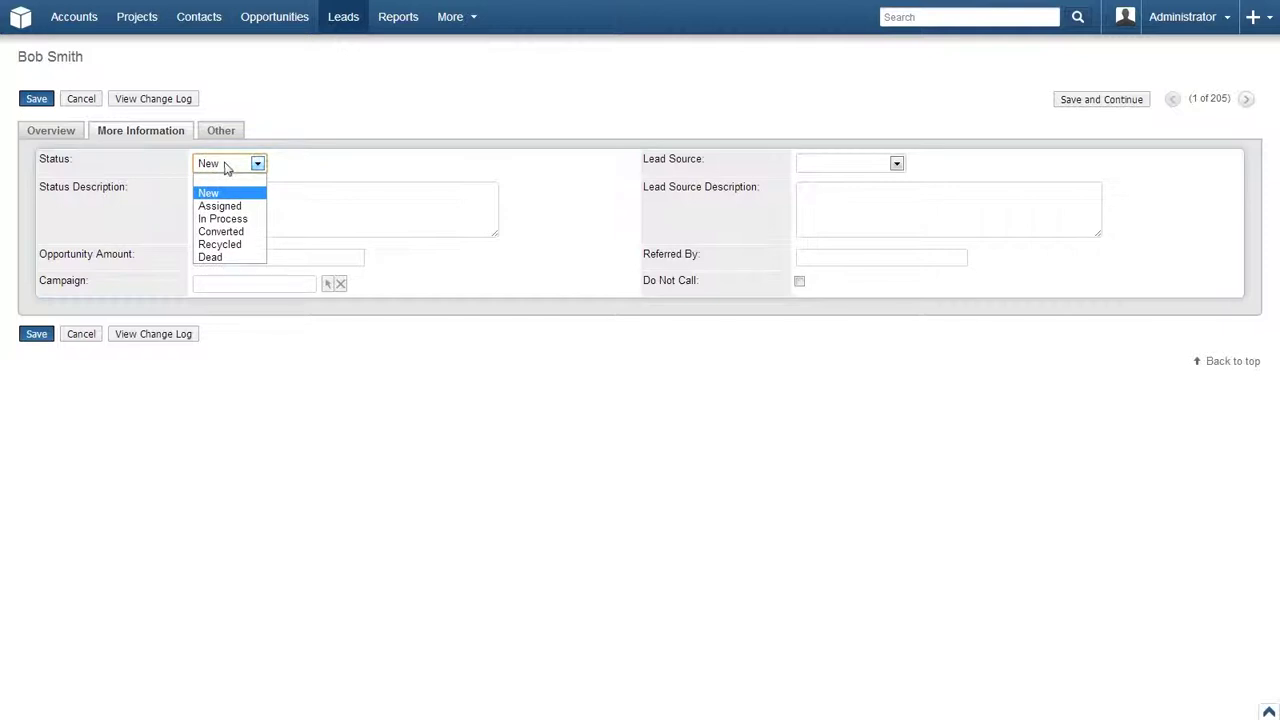
click(228, 219)
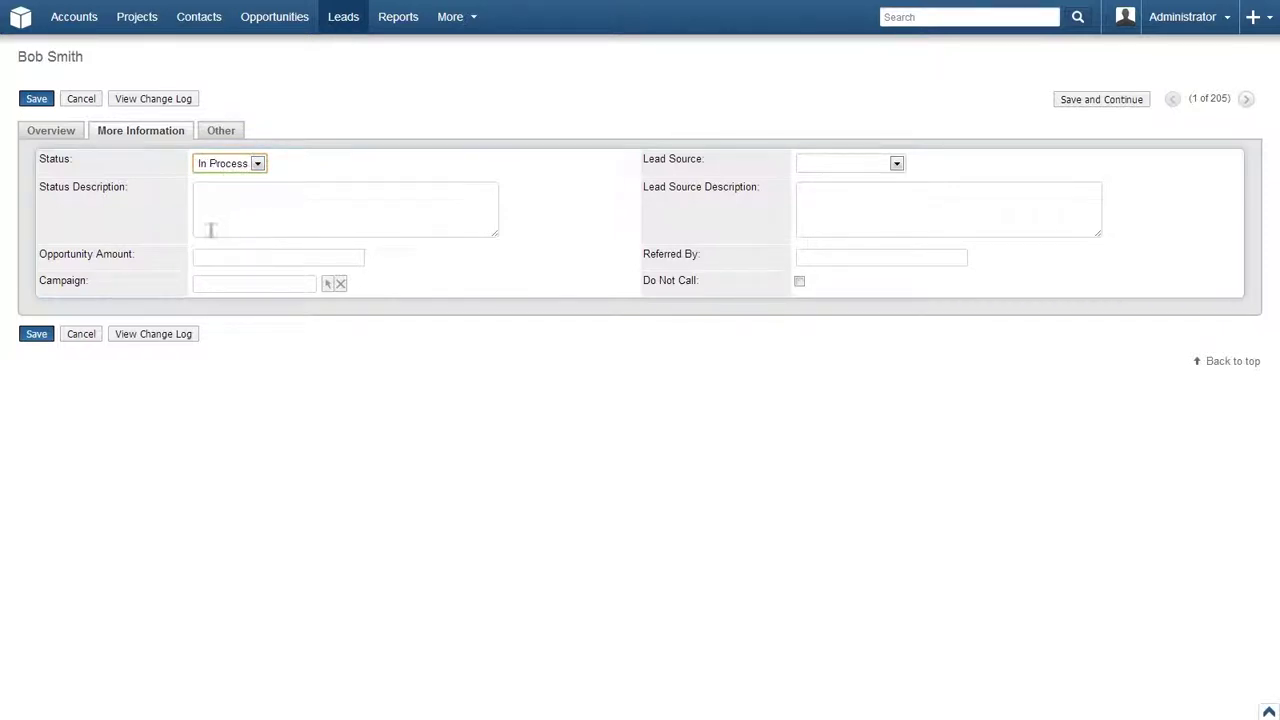
click(40, 338)
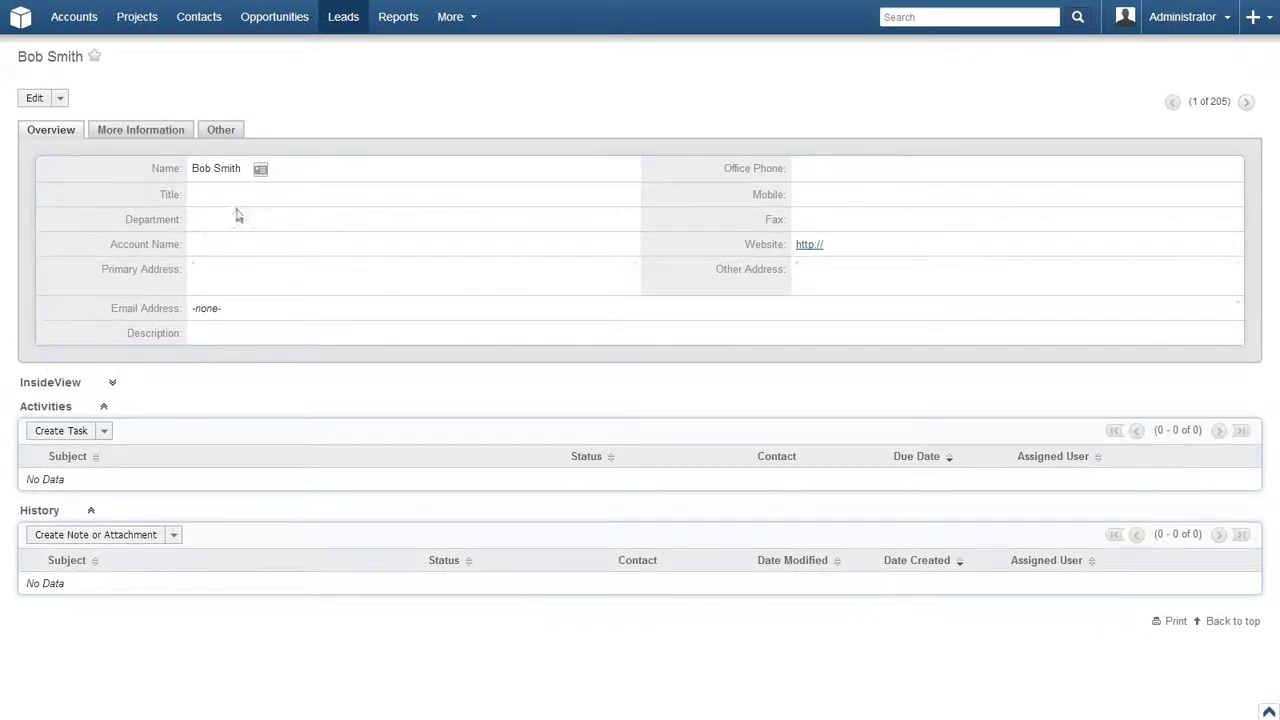
Step: Return to the New Tracker record and examine its stage tracker logs after the lead's status change
mouse_move(450, 17)
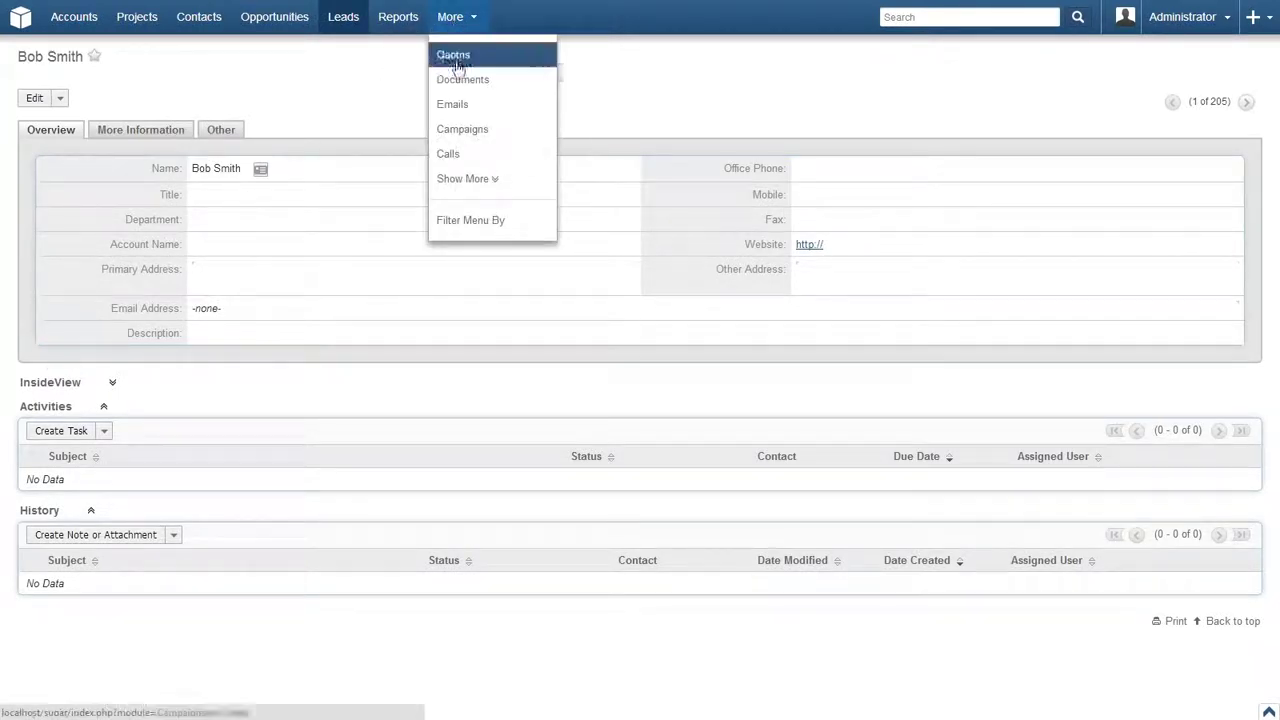
click(470, 182)
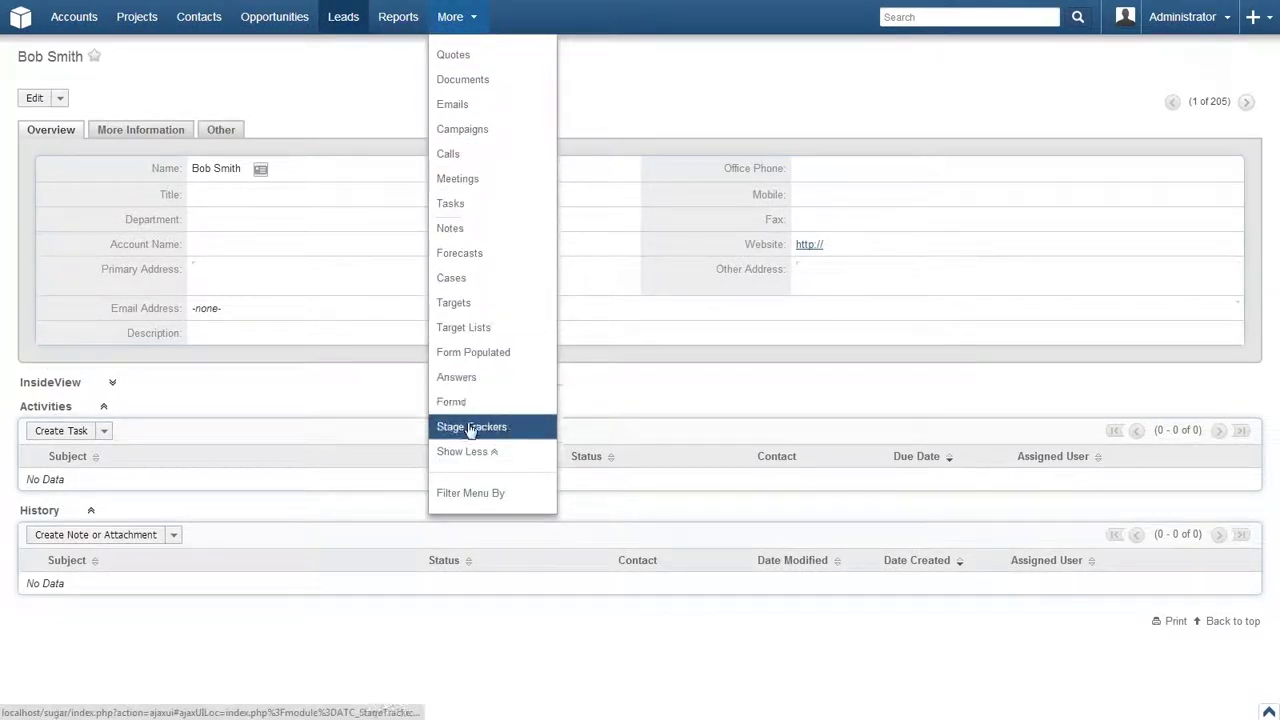
mouse_move(474, 424)
click(620, 482)
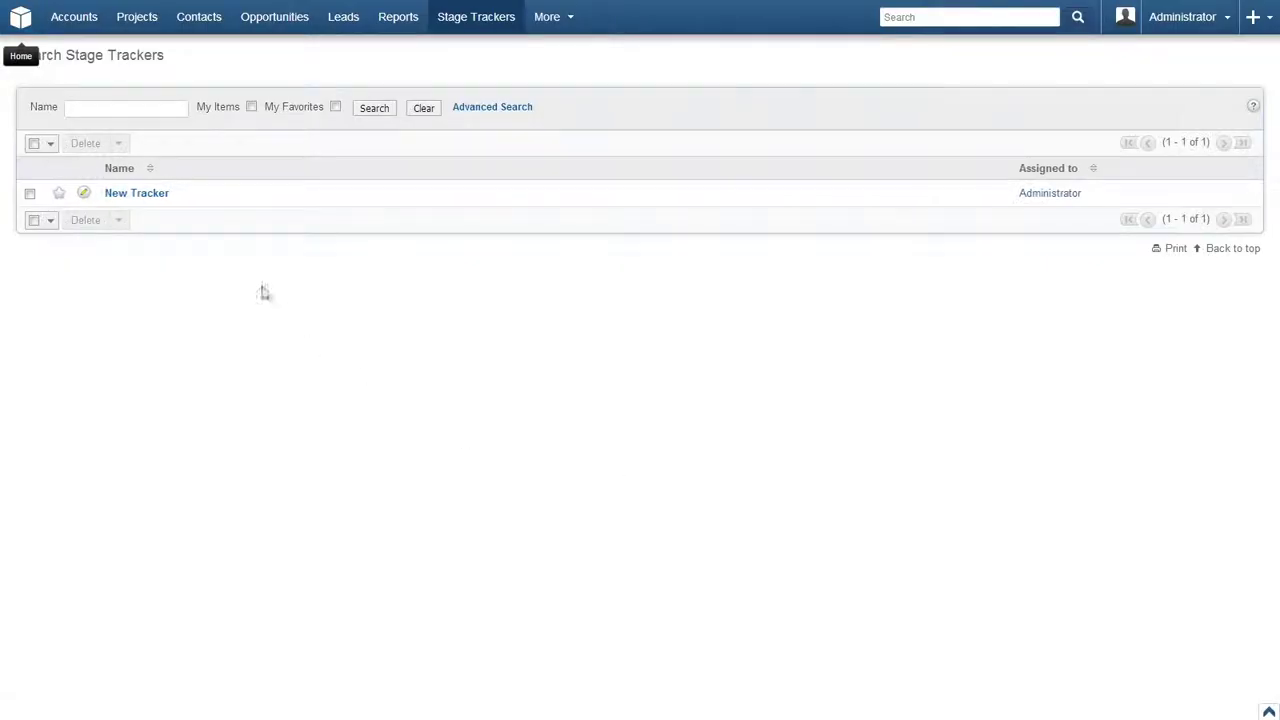
click(157, 197)
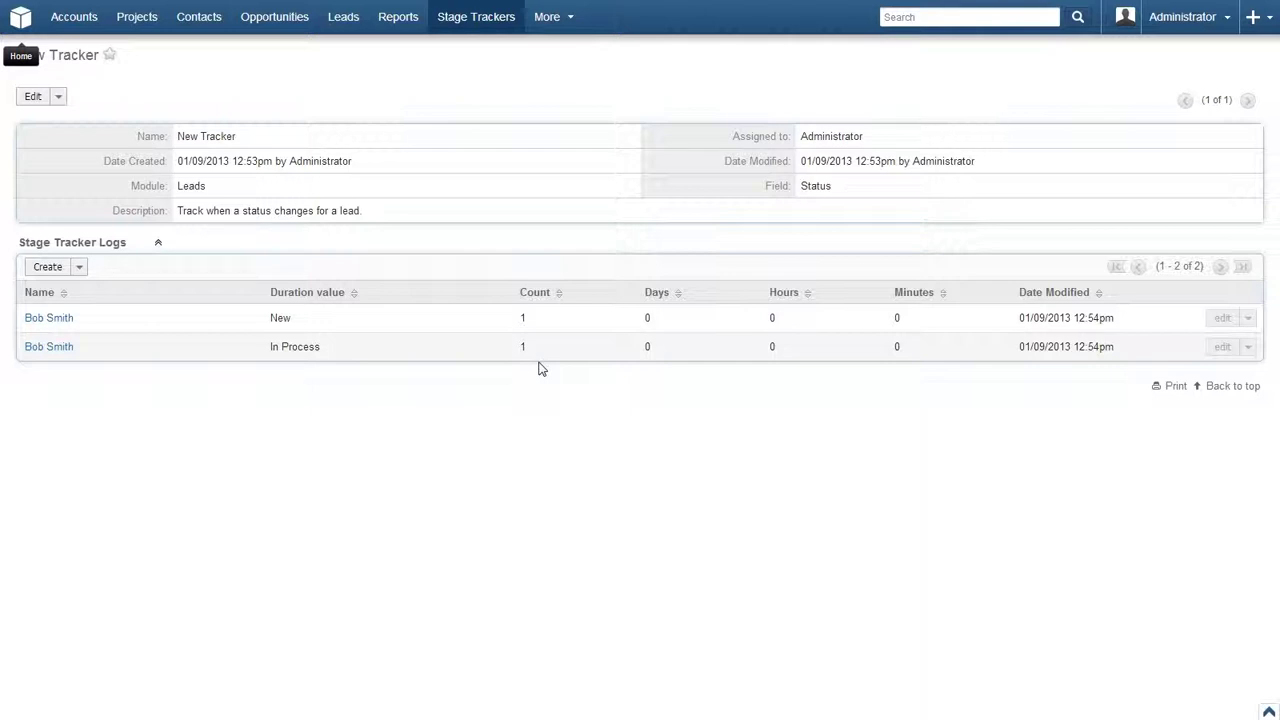
Step: Open the tracker's In Process log entry for editing
click(64, 348)
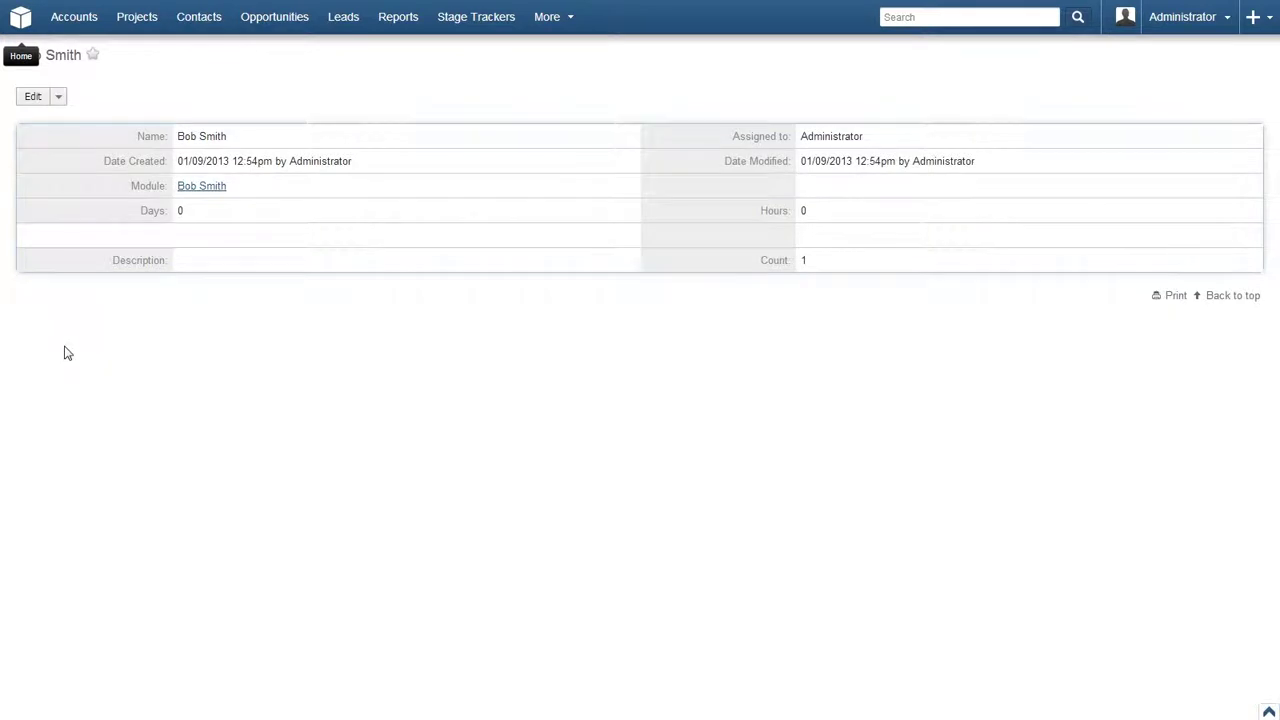
click(34, 100)
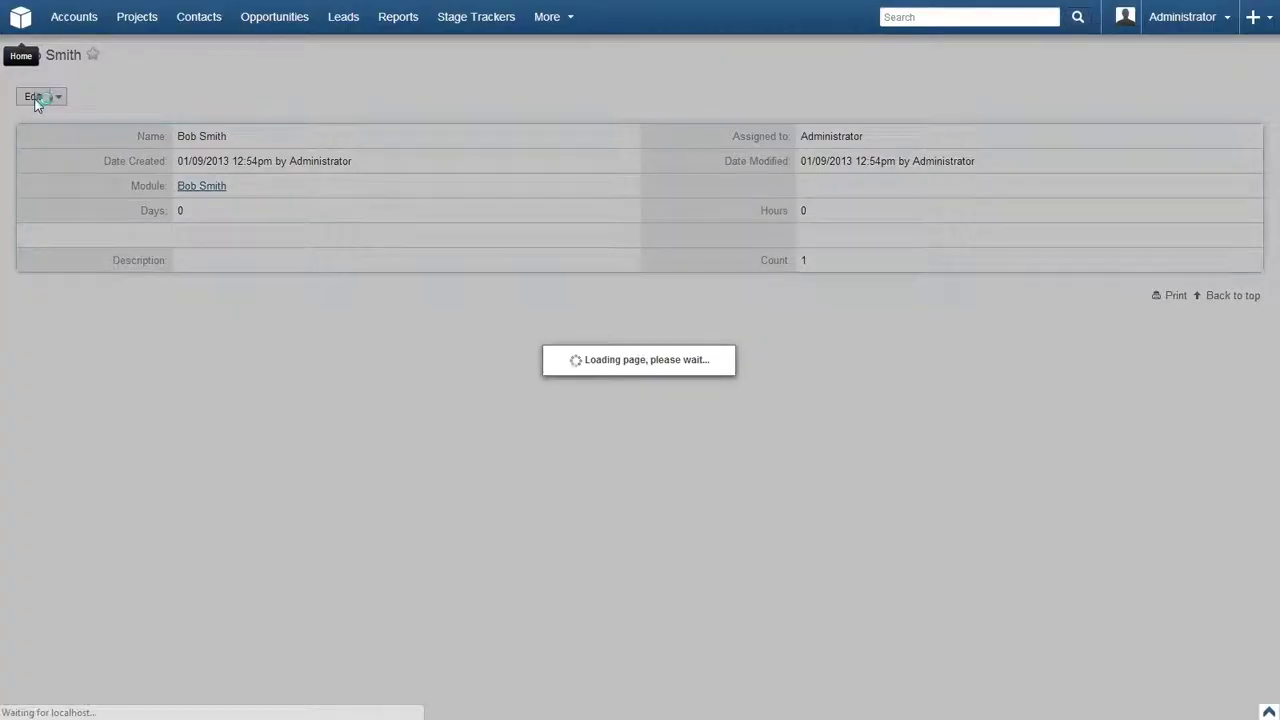